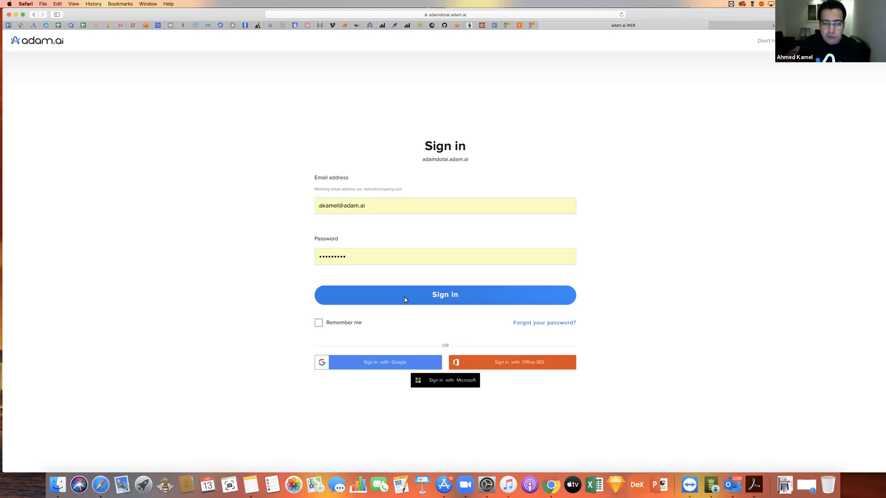
- Sign in with the prefilled credentials and open the B2B Operations project from the projects list
click(405, 300)
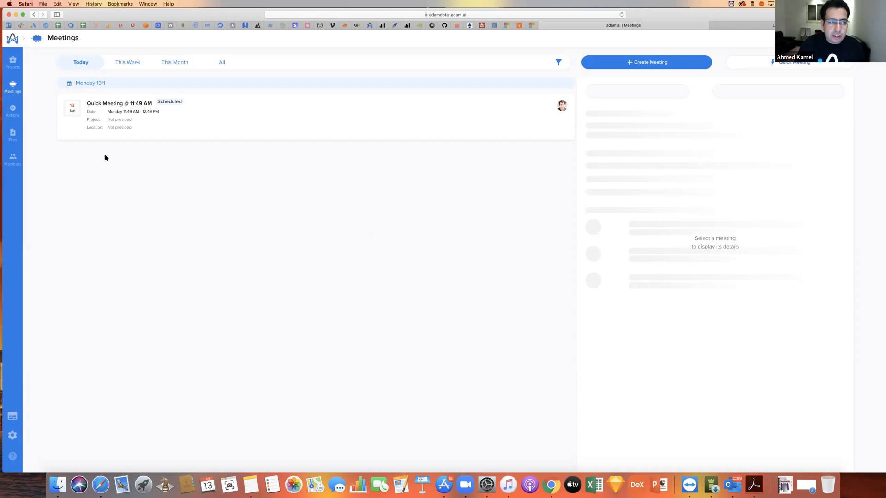
click(13, 62)
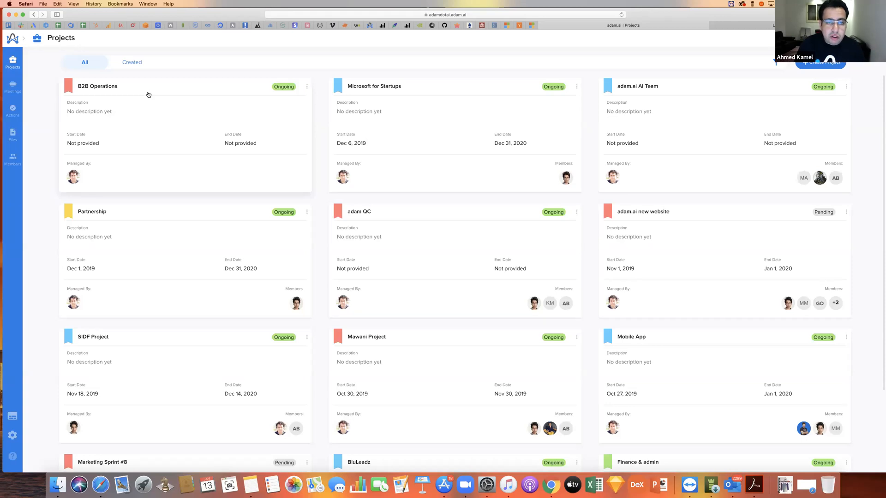
click(146, 93)
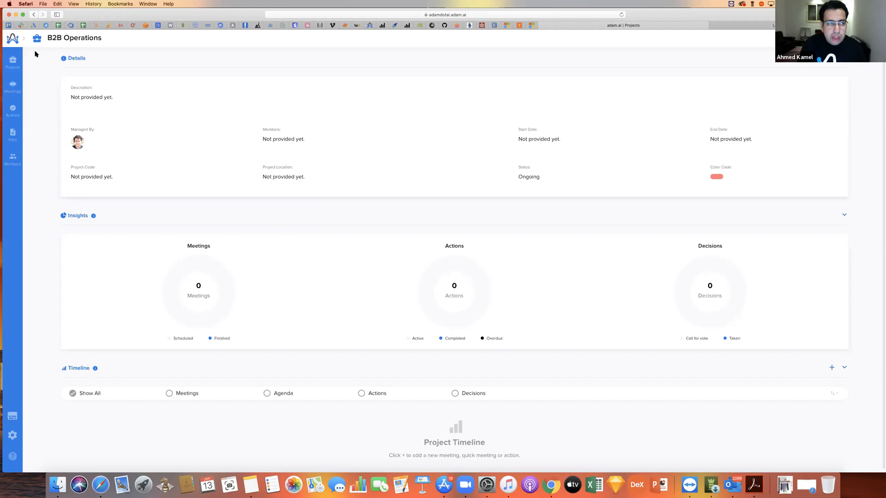
- Open the adam.ai new website project and review its details, insights and timeline
click(14, 65)
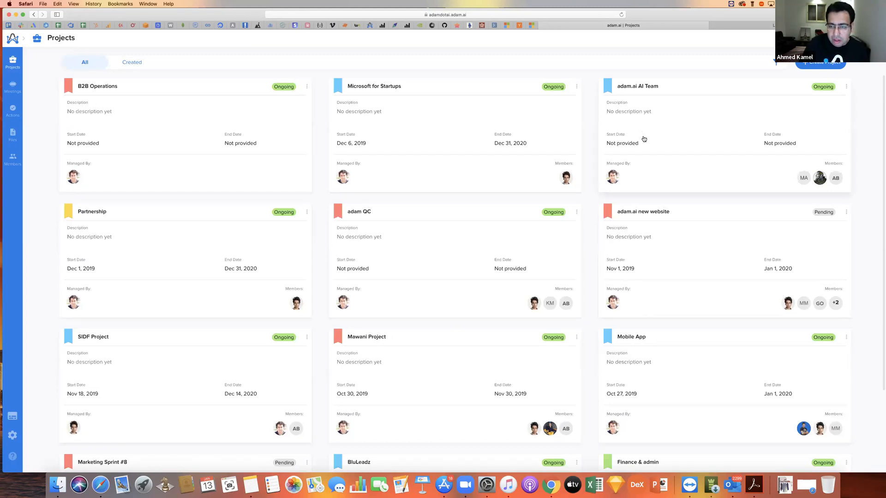
click(642, 215)
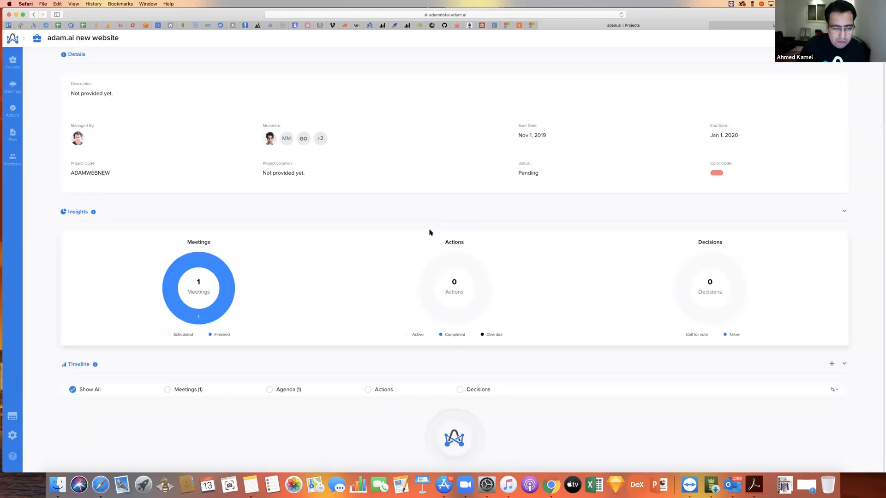
scroll(392, 252, down, 2)
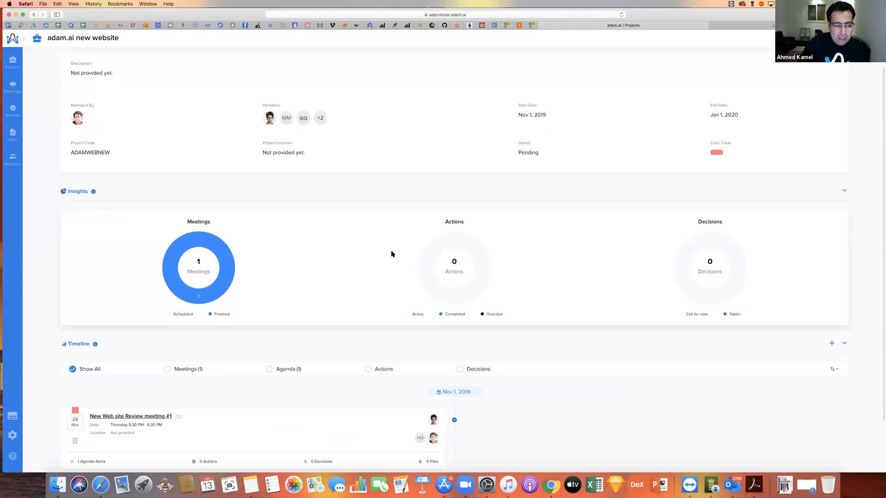
scroll(391, 252, down, 2)
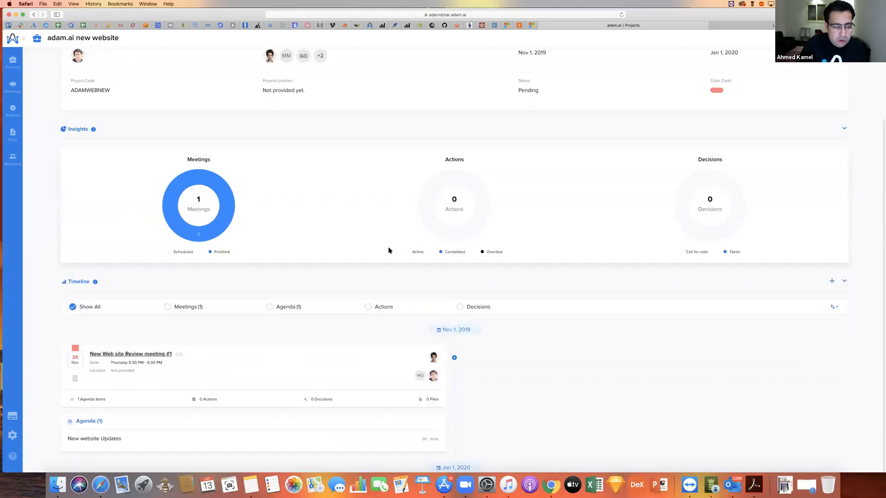
scroll(389, 251, up, 3)
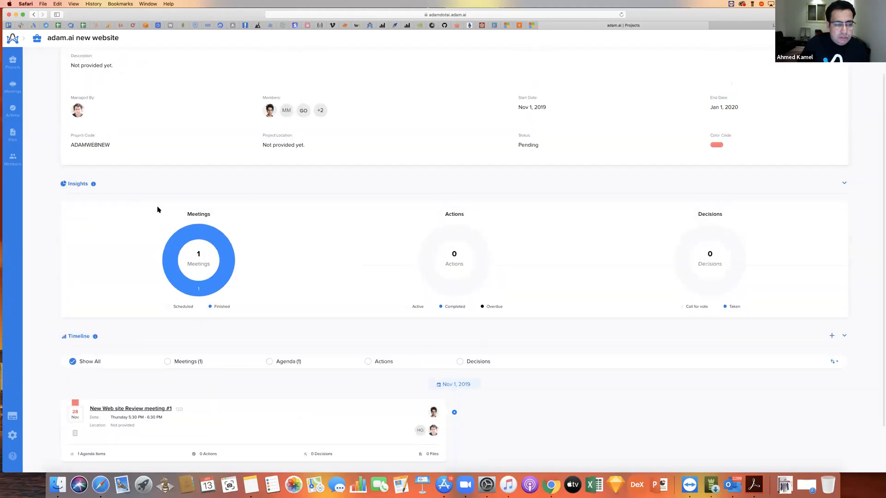
scroll(426, 323, down, 3)
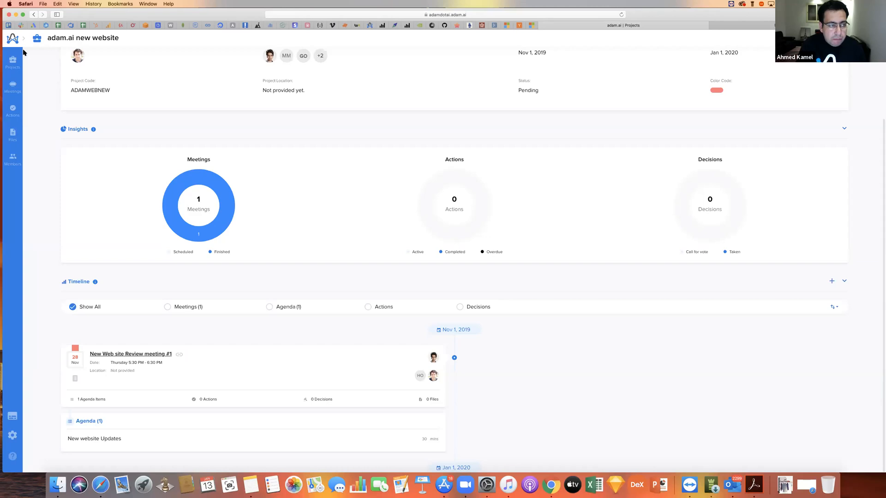
- Return to the projects list and show the quick-add options for meetings, actions and members
click(6, 59)
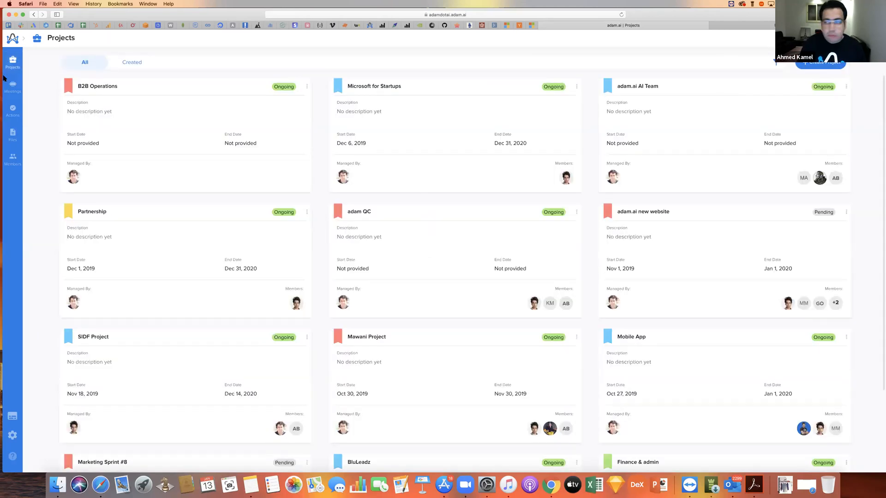
click(827, 39)
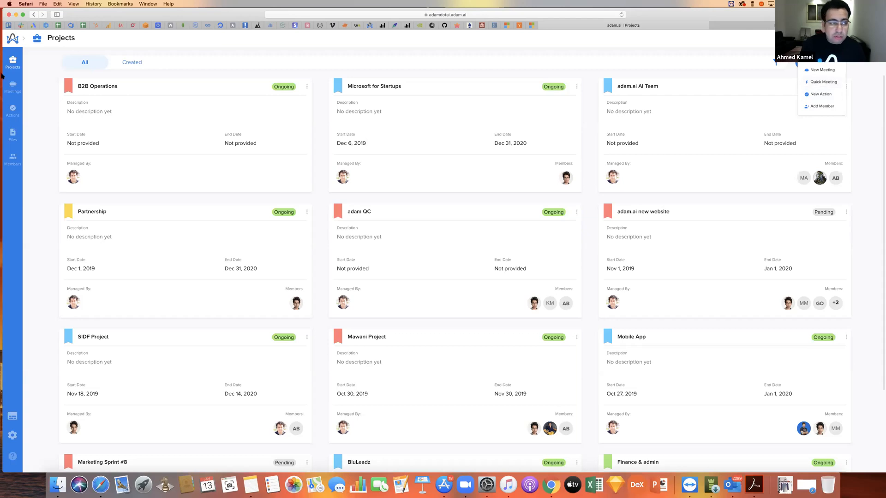
- Browse the meetings for this week, this month and all dates, then show today's Quick Meeting @ 11:49 AM details
click(9, 91)
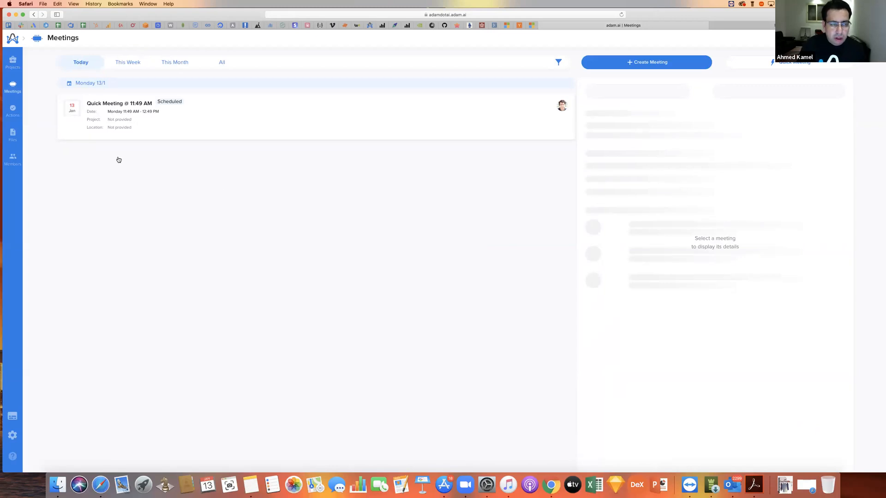
click(123, 64)
click(197, 63)
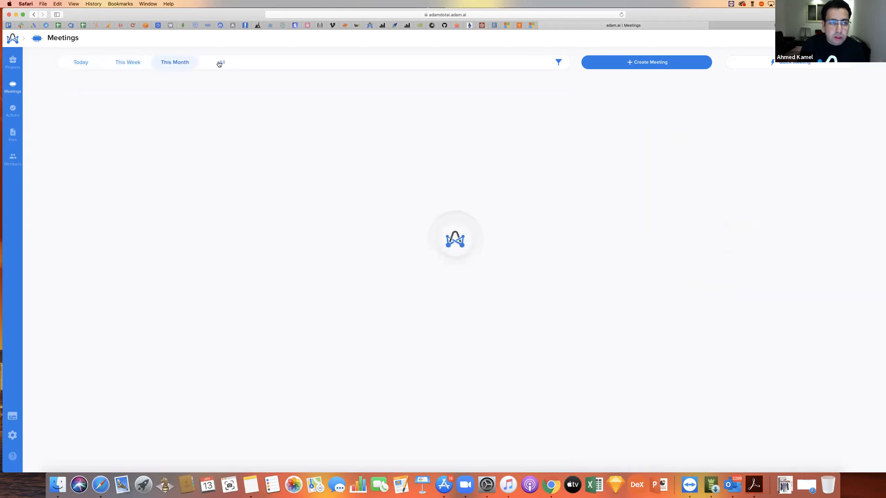
click(219, 64)
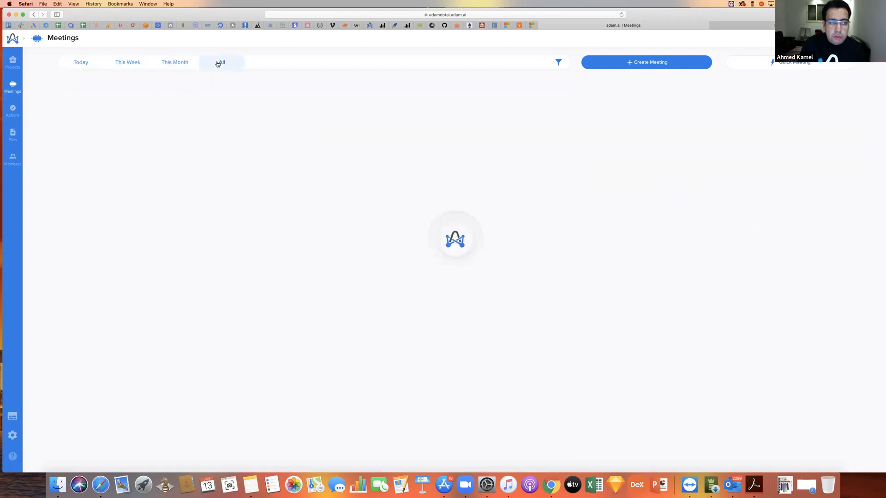
click(81, 63)
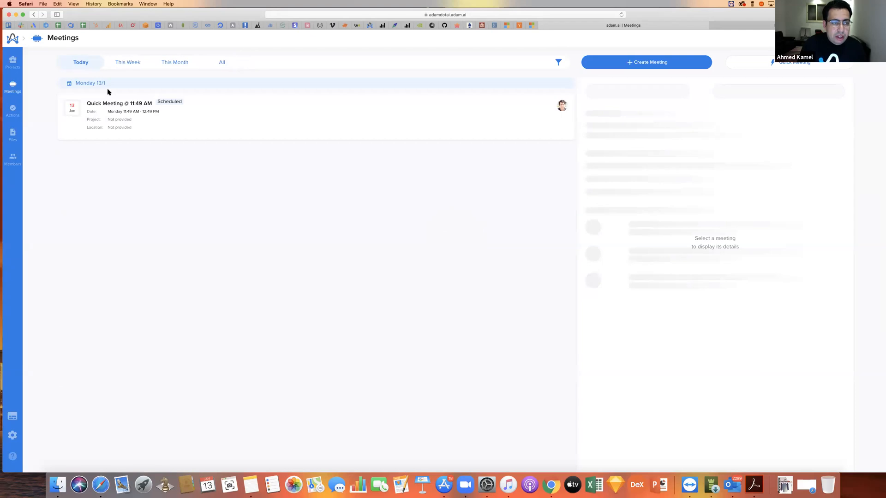
click(221, 119)
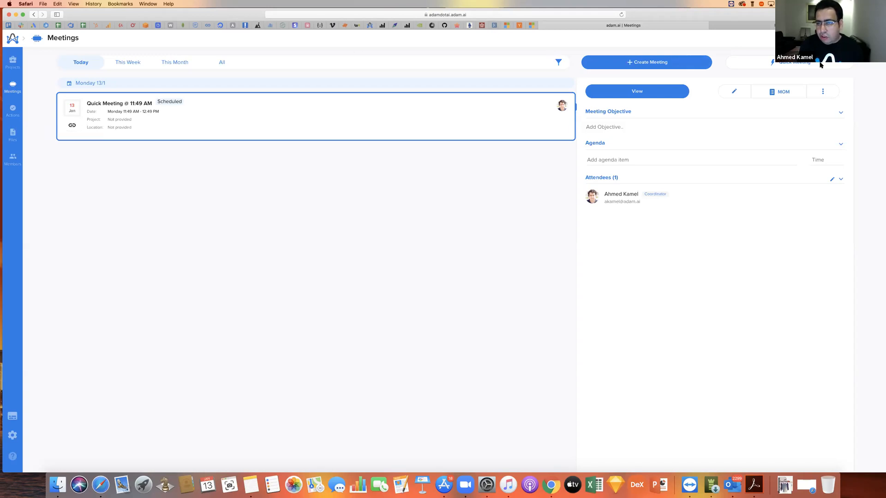
- Start a new meeting titled "test" in the B2B Operations project with location T1
click(683, 65)
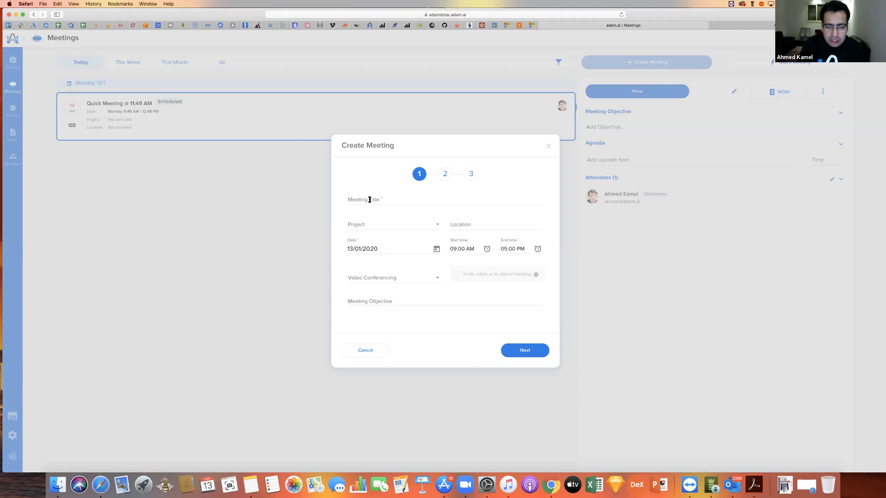
click(370, 199)
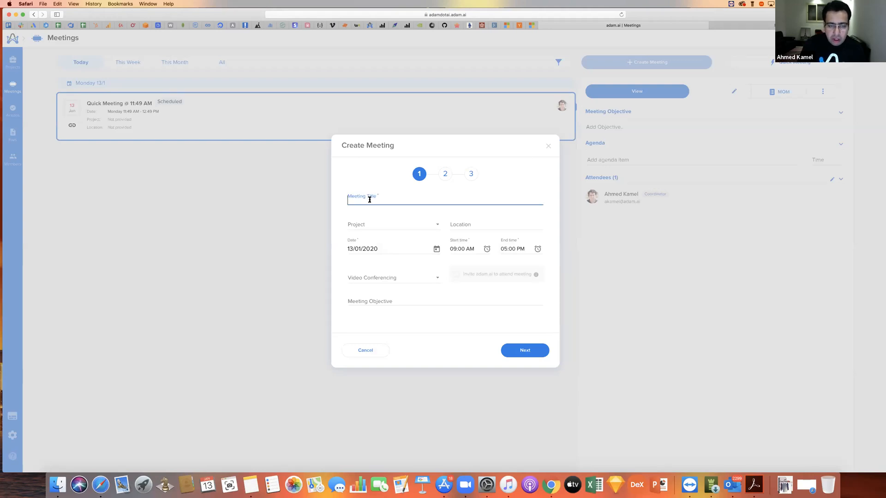
text(test)
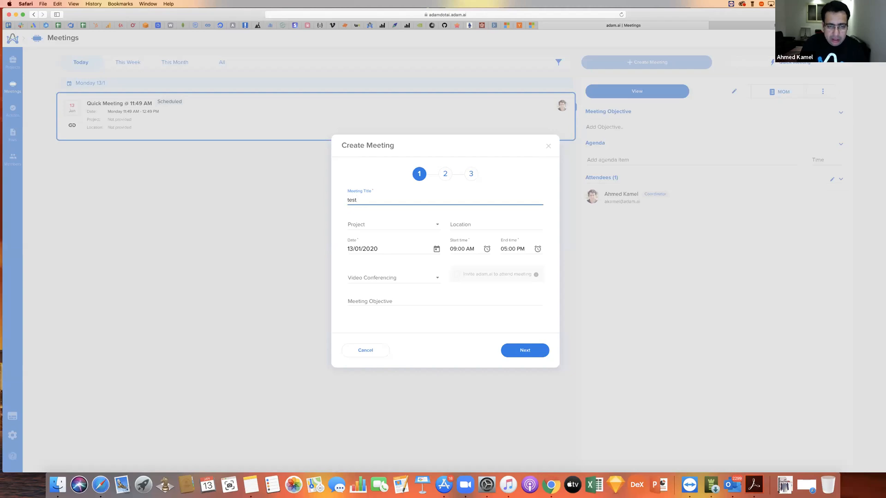
click(385, 226)
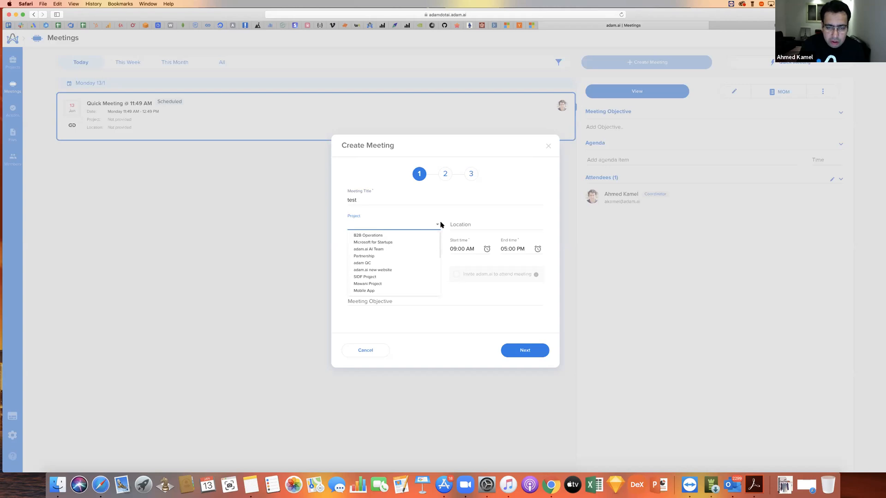
click(399, 234)
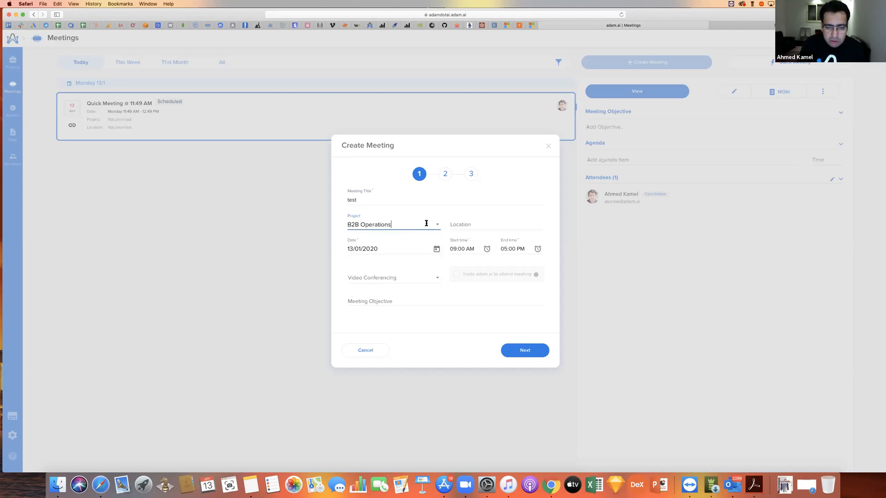
click(476, 221)
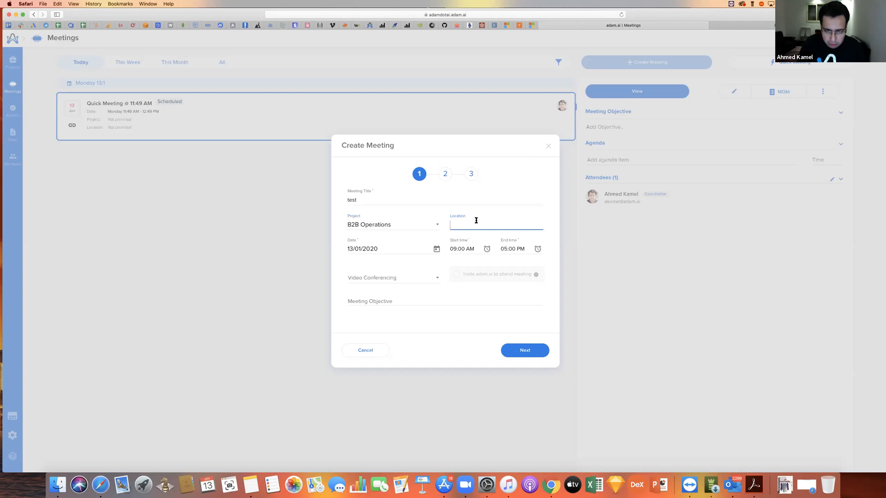
text(T1)
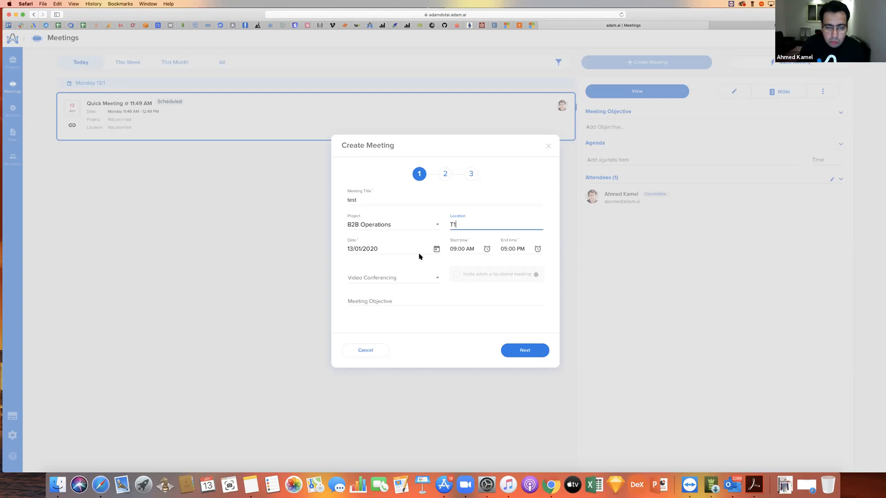
- Set the meeting's start time to 10:30 AM and its end time to 11:30 AM
click(487, 250)
click(461, 294)
click(480, 325)
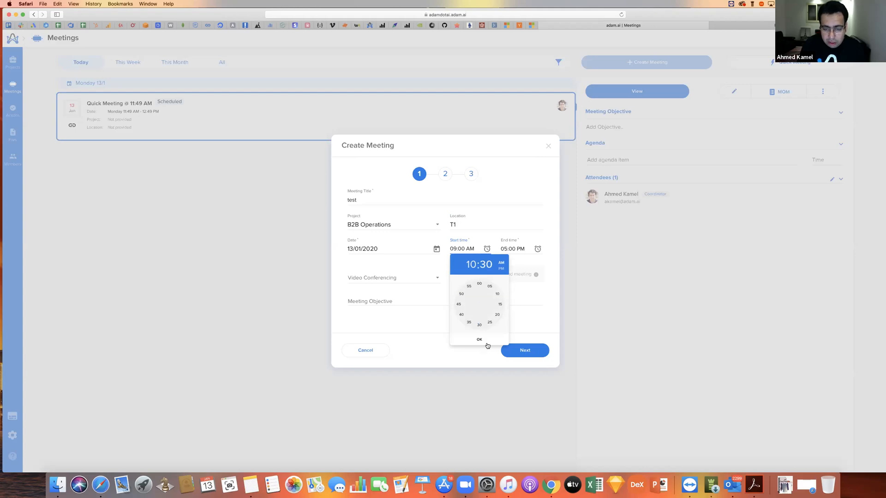
click(481, 339)
click(537, 249)
click(518, 285)
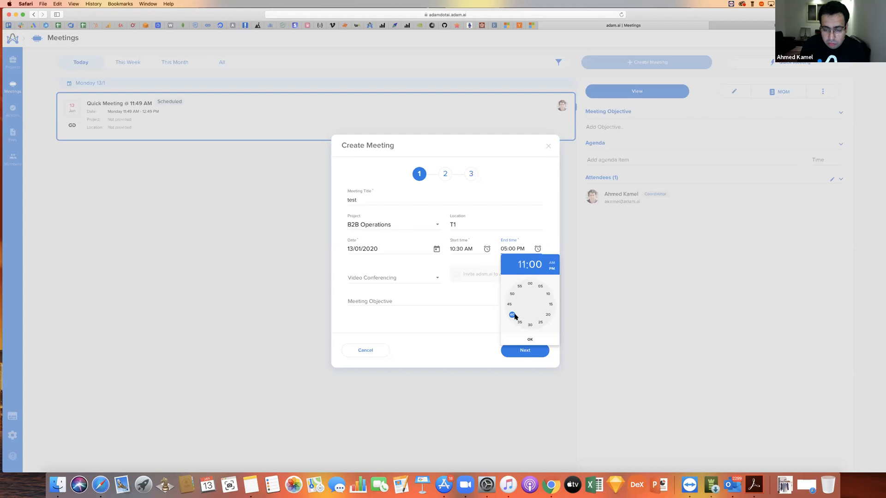
click(529, 324)
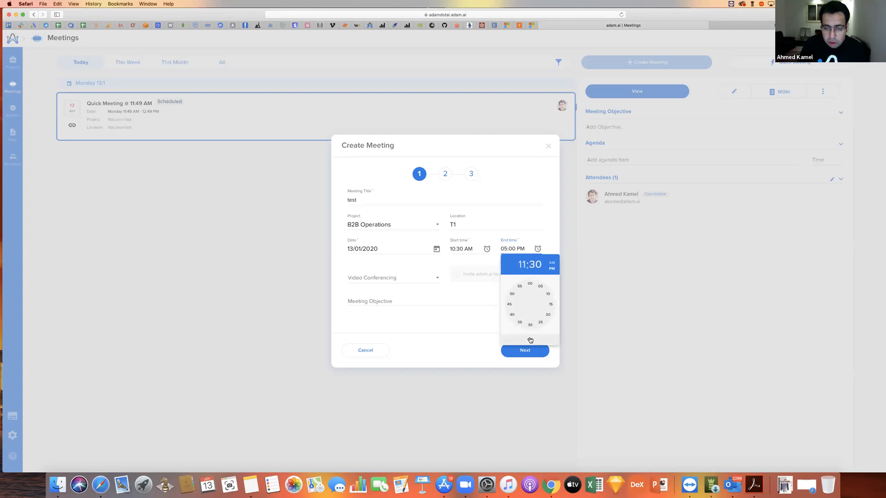
click(552, 264)
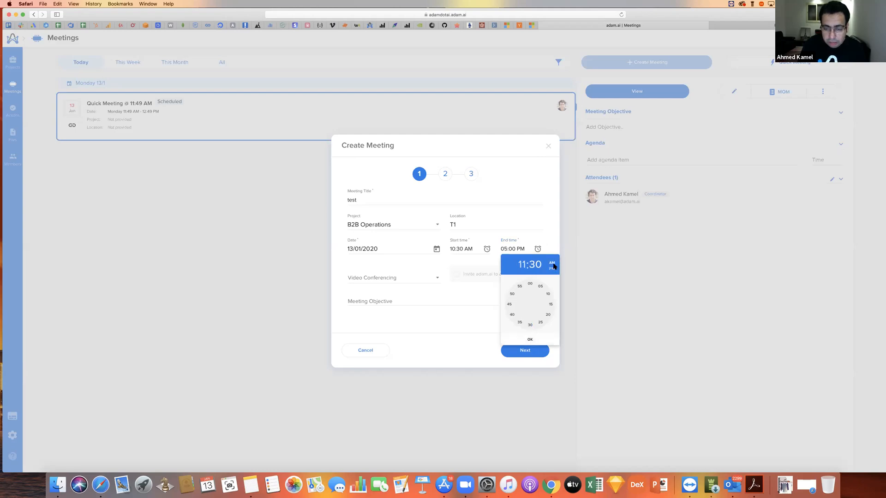
click(530, 340)
- Choose Zoom for the meeting's video conferencing and proceed to member selection
click(387, 278)
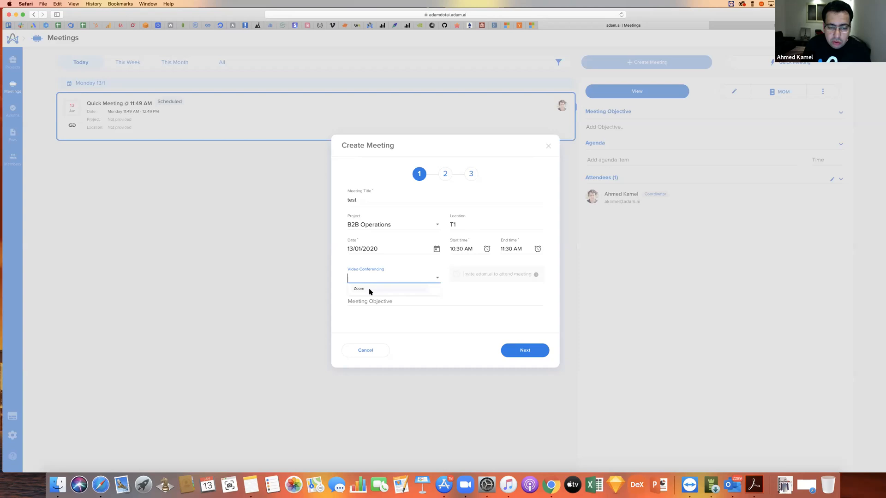
click(369, 289)
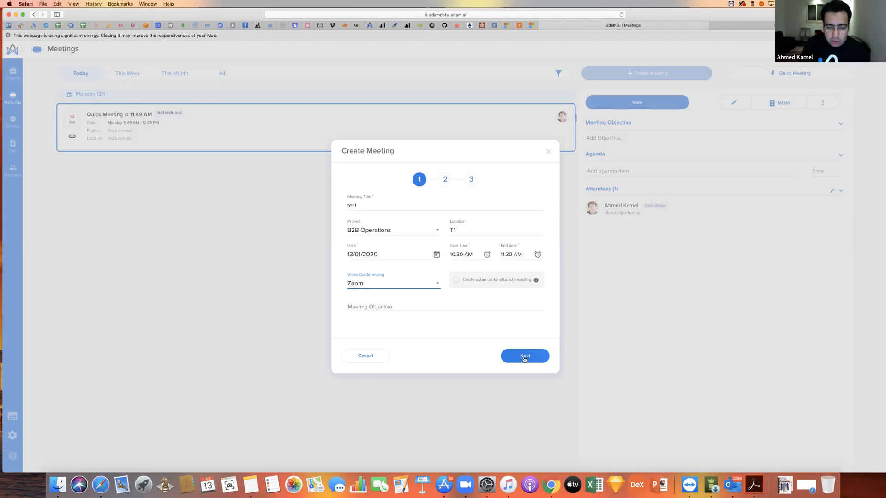
click(524, 359)
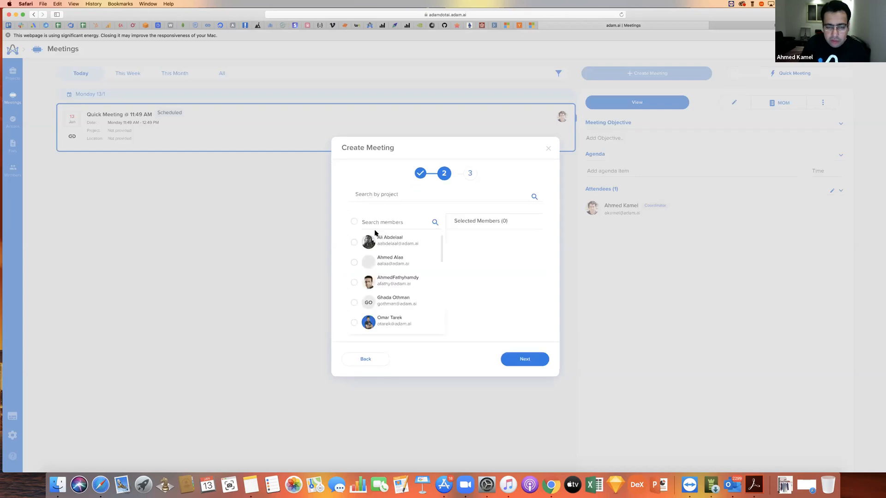
- Search the members for "dk", select the matching member and proceed to the attendees stage
click(370, 222)
text(dk)
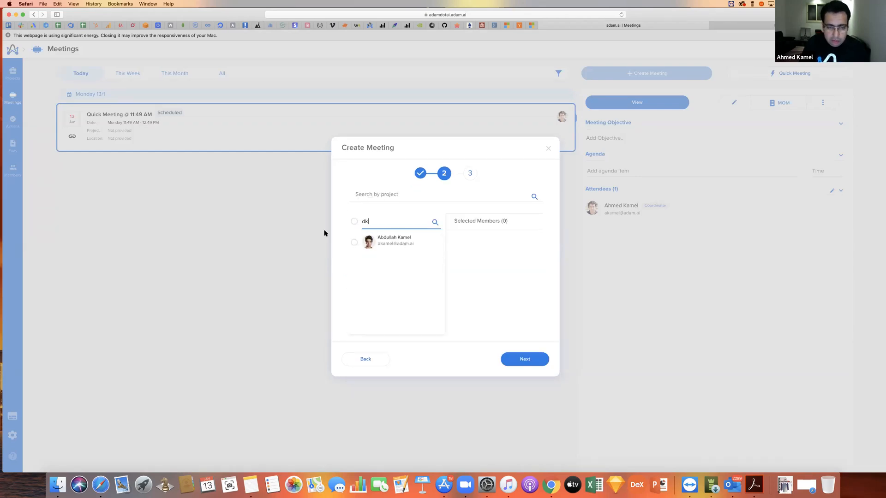
click(353, 242)
click(531, 365)
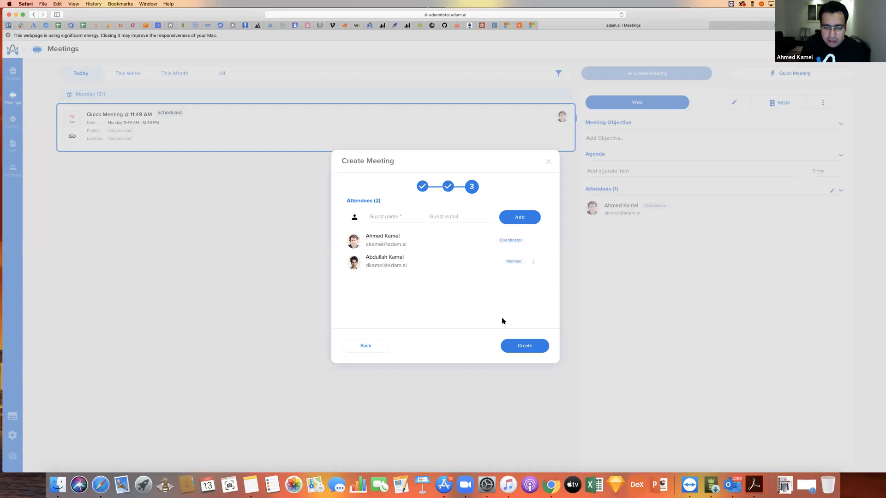
- View the added member's role options without changing the role, and create the meeting
click(388, 215)
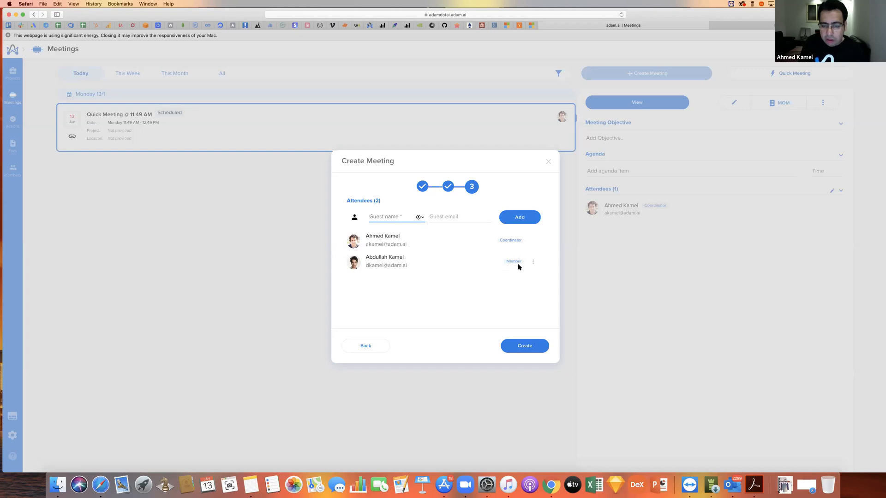
click(533, 262)
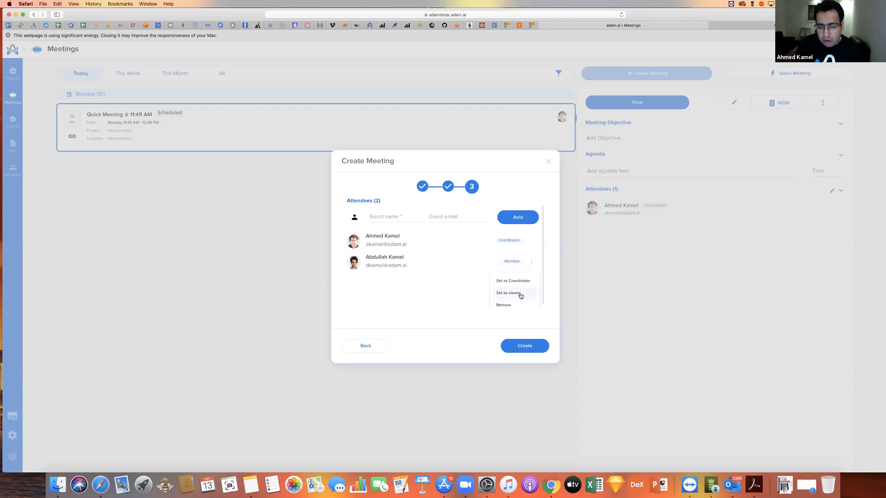
click(524, 347)
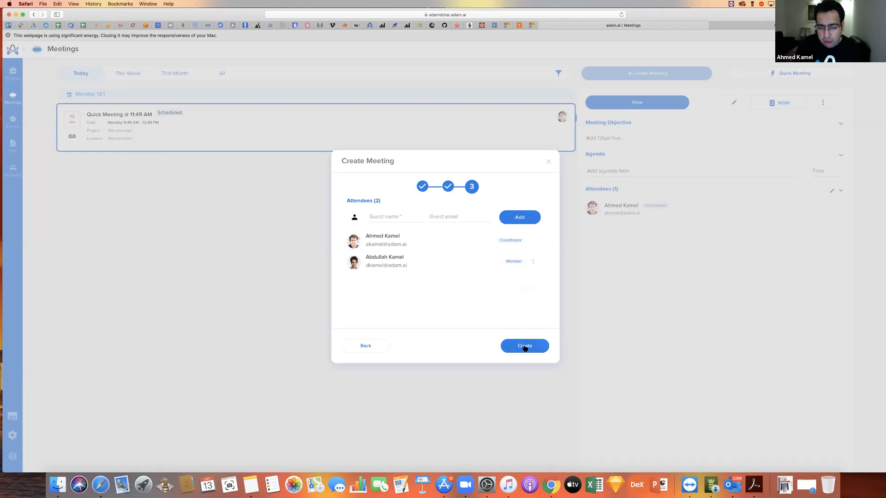
click(525, 350)
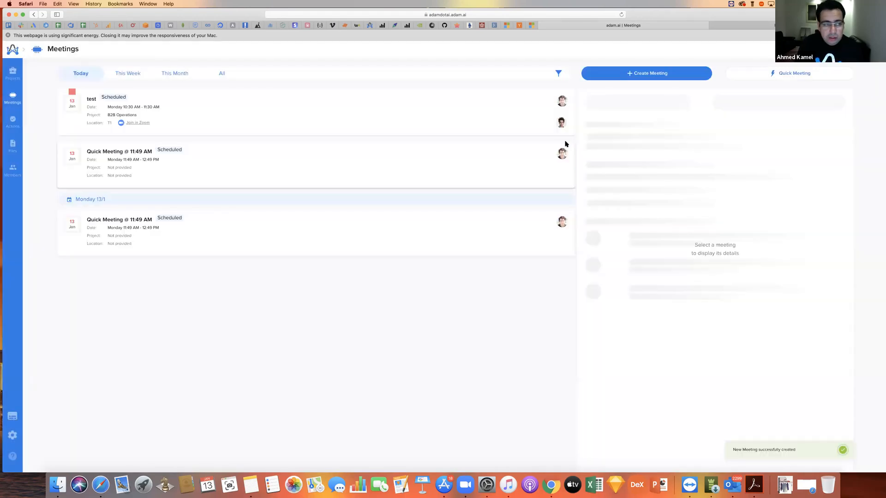
- Open the scheduled "test" meeting and add an agreed agenda item named "test"
click(362, 117)
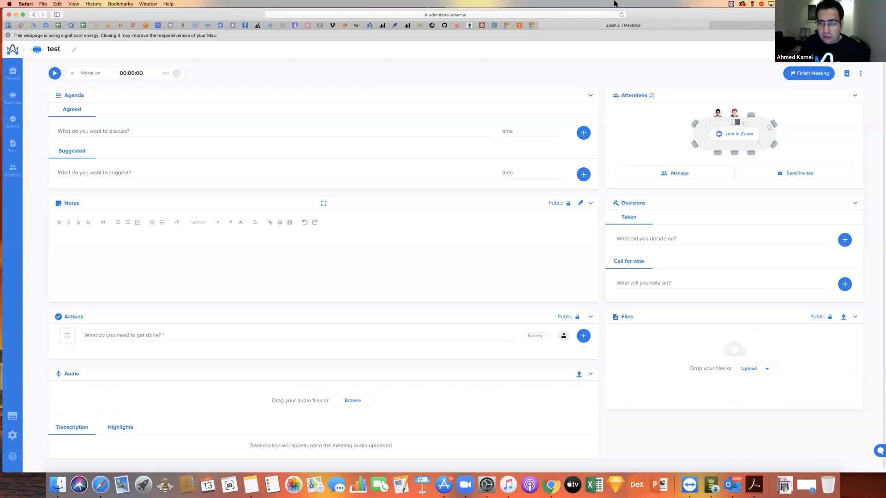
click(149, 129)
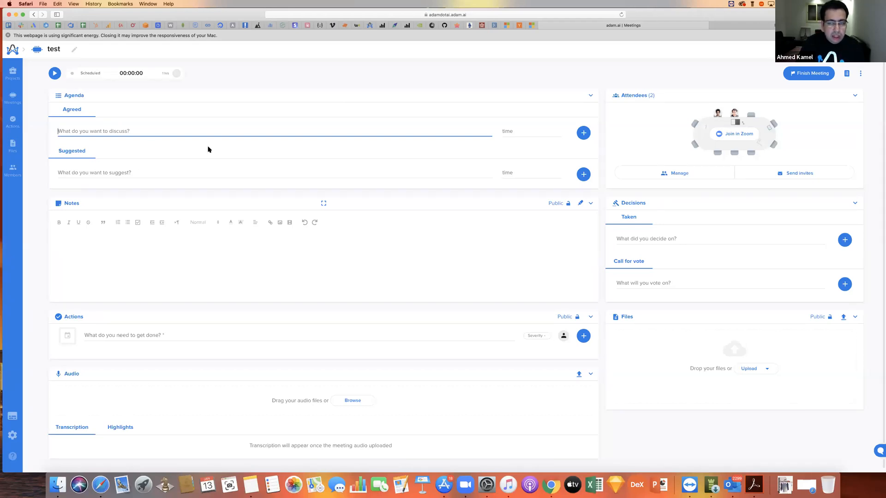
text(test)
key(Return)
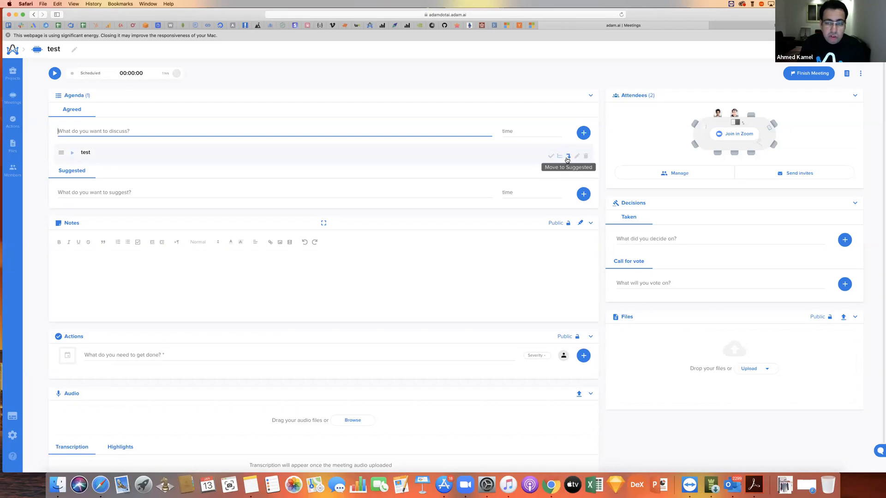
- Edit the "test" agenda item and set its duration to 20 minutes
click(550, 158)
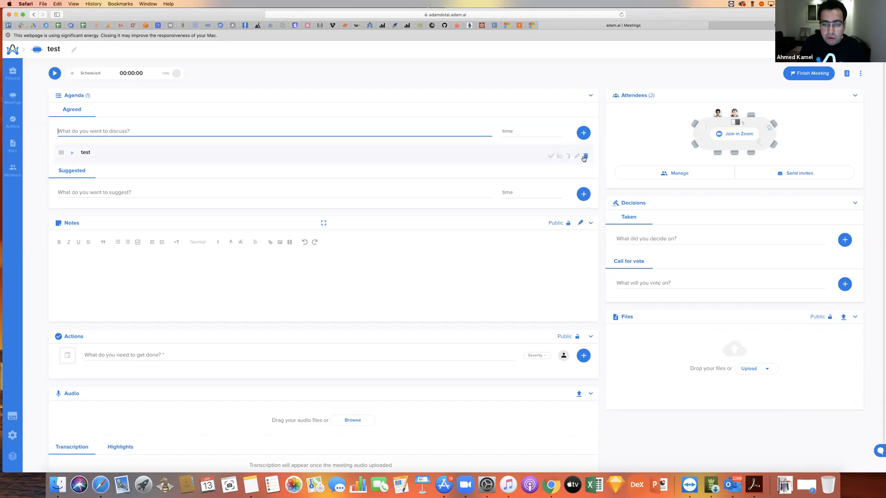
click(576, 156)
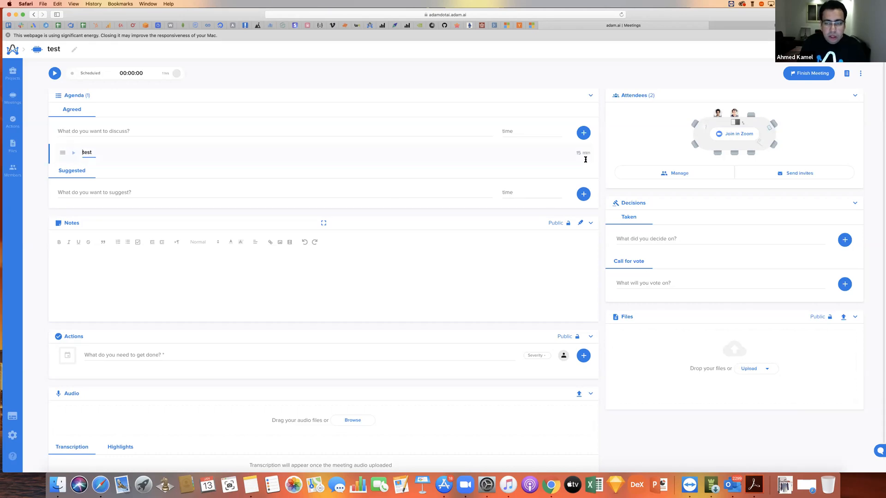
double_click(577, 154)
text(20)
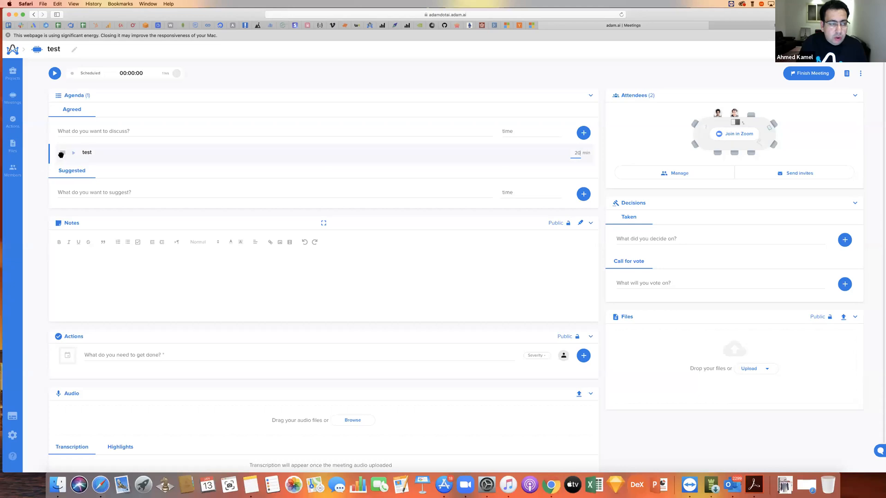
click(86, 190)
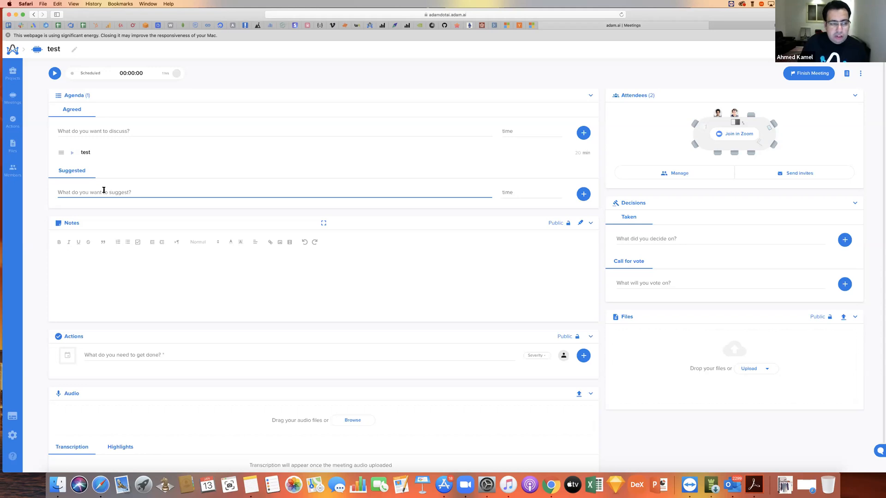
- Switch the meeting notes to private and back to public
click(115, 262)
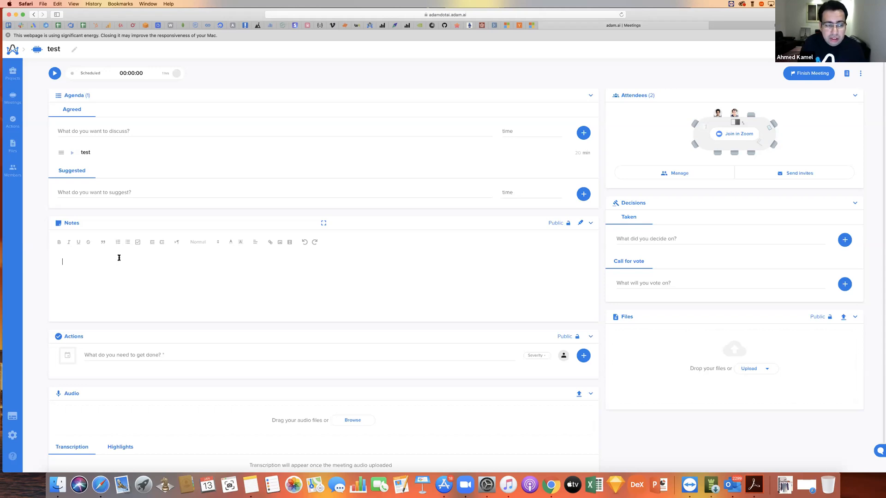
click(556, 223)
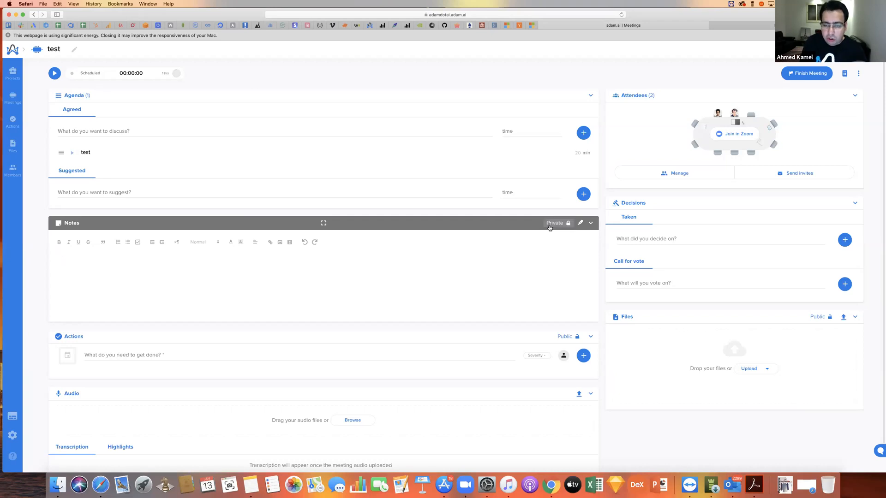
click(550, 226)
click(345, 277)
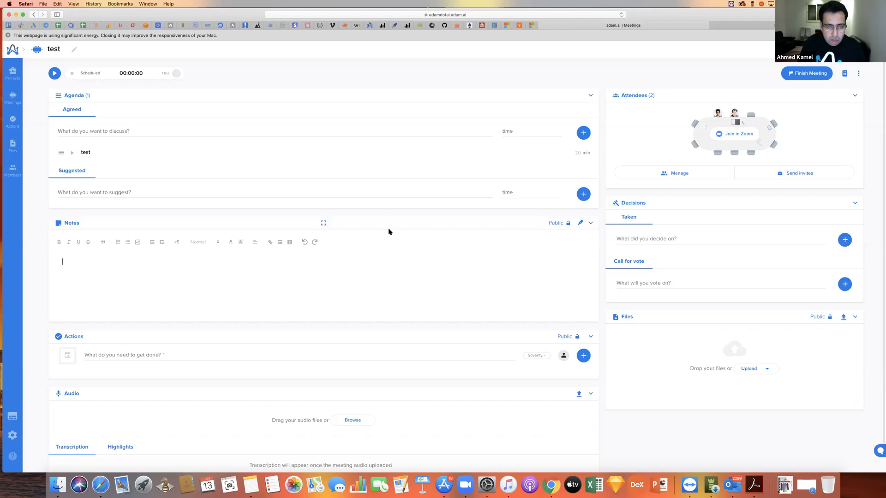
- Expand the notes to full screen, dismiss the energy warning and write "This this an action" as a note
click(323, 223)
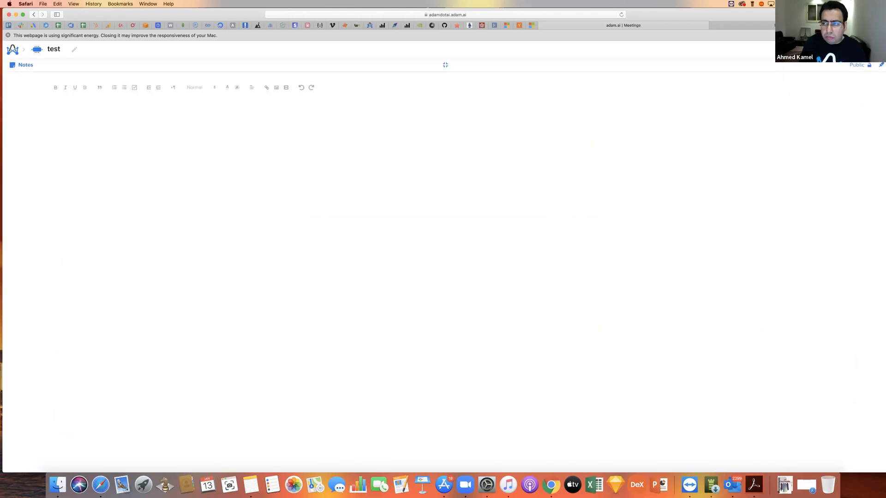
click(882, 25)
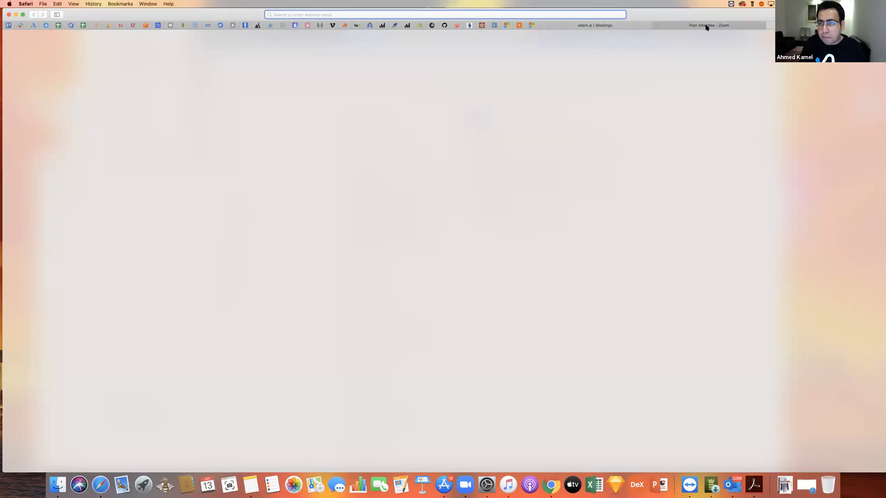
click(644, 26)
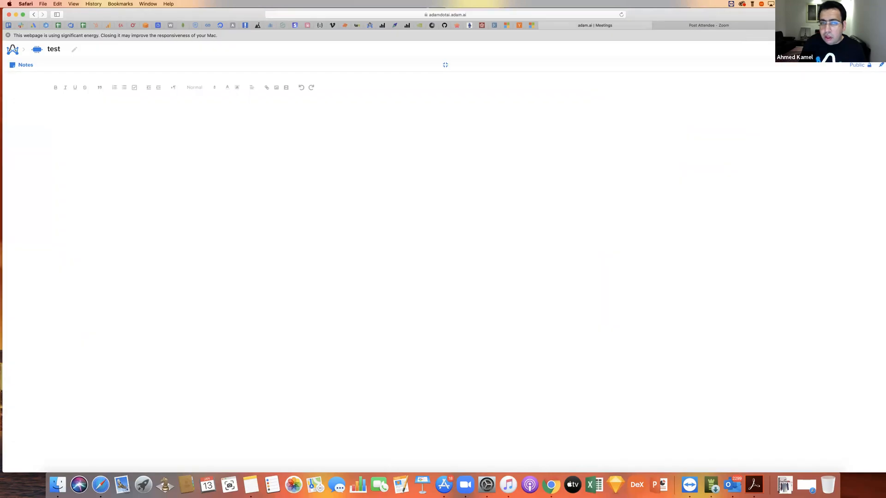
click(7, 35)
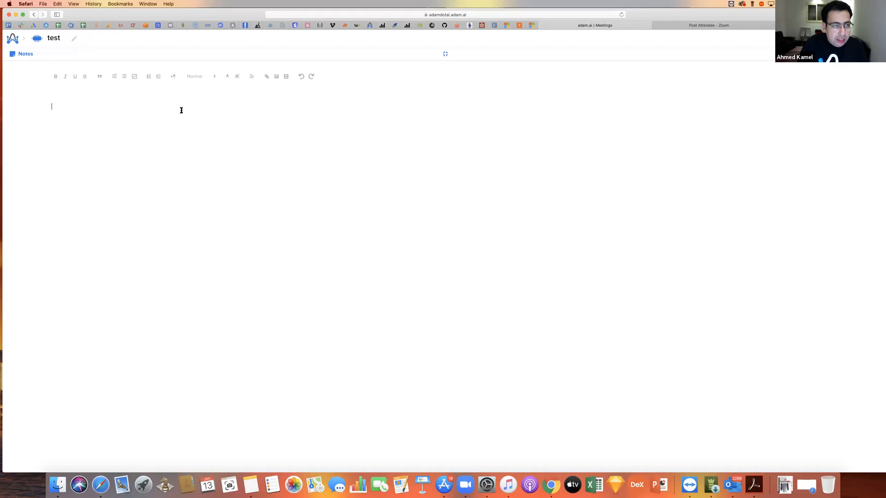
text(This)
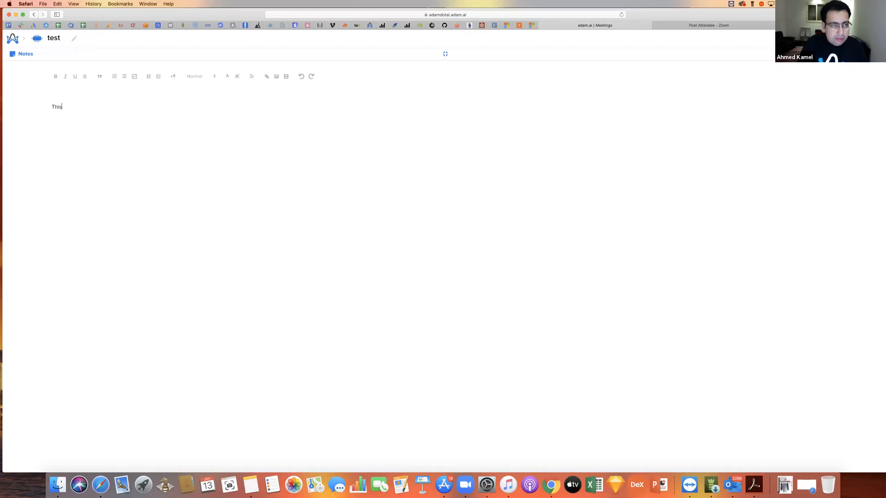
text( this)
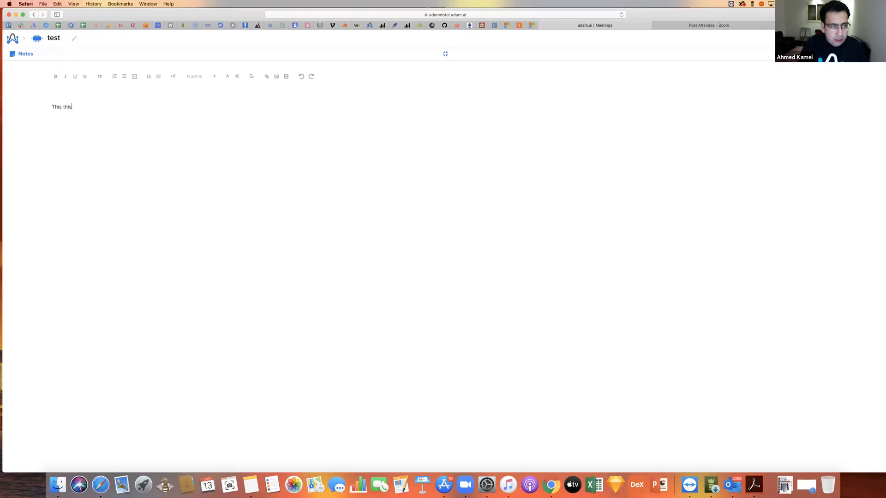
text( an action)
key(Return)
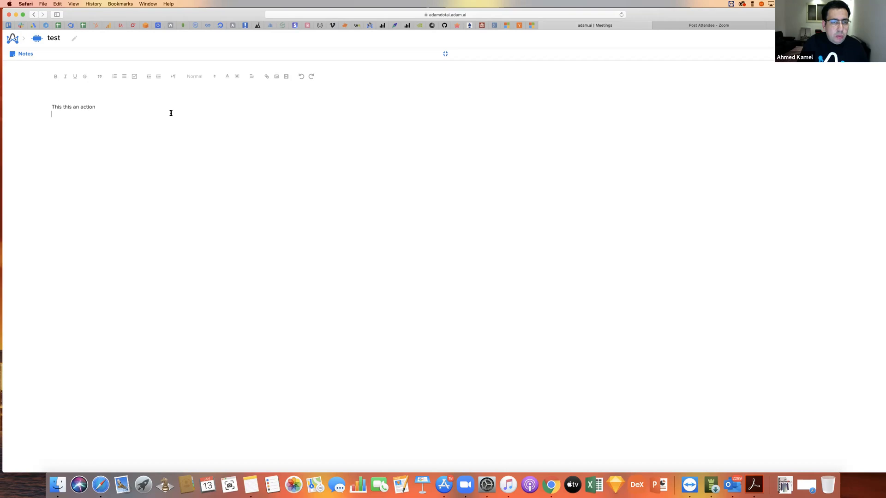
- Try to set the note line as an action, and return the notes to normal size
drag(98, 108, 59, 100)
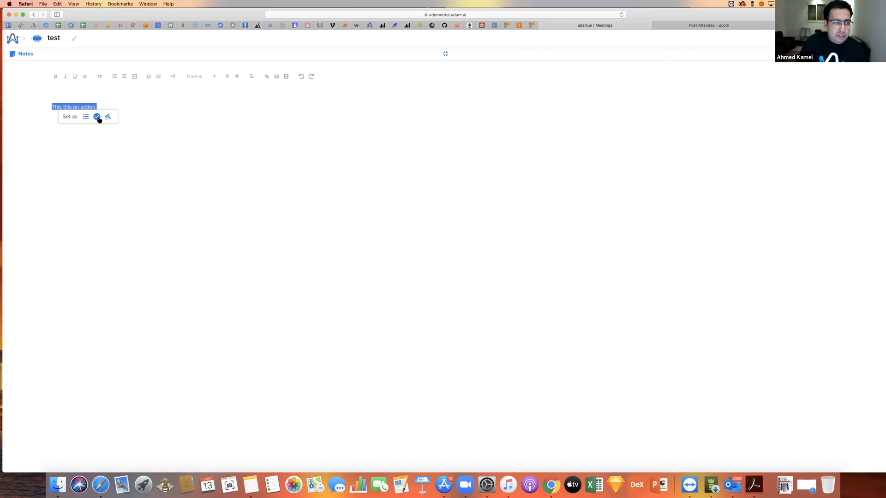
click(97, 116)
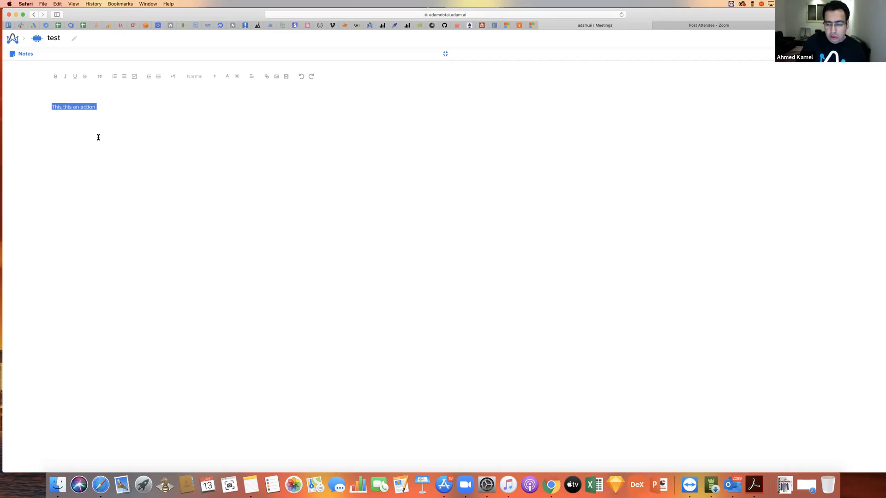
click(446, 54)
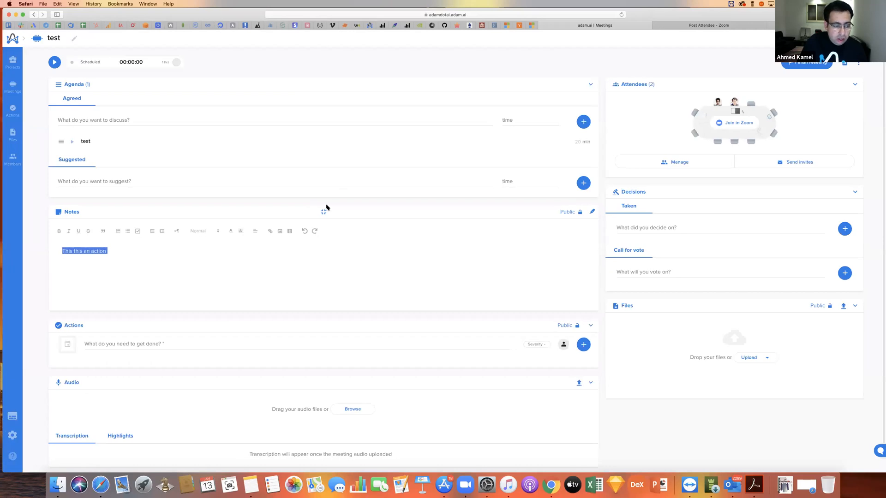
- Try to set the note line as an agenda item, and remove the empty line below it
click(110, 251)
triple_click(110, 251)
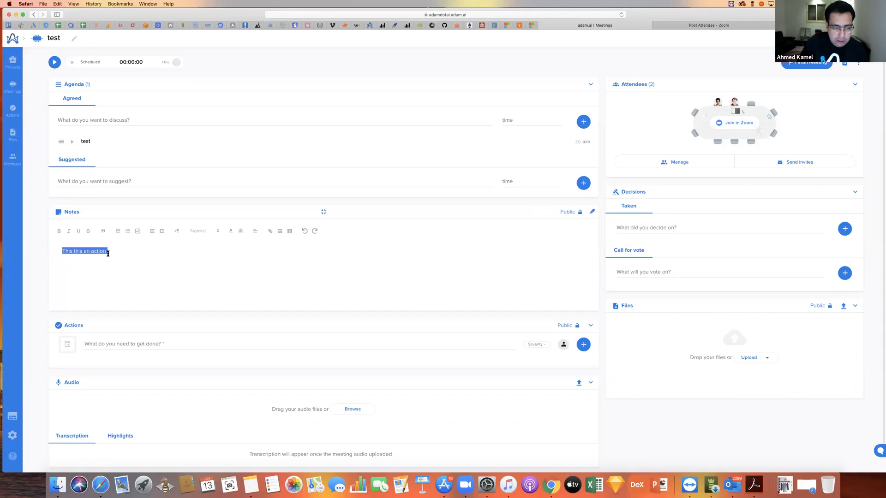
click(108, 253)
triple_click(103, 254)
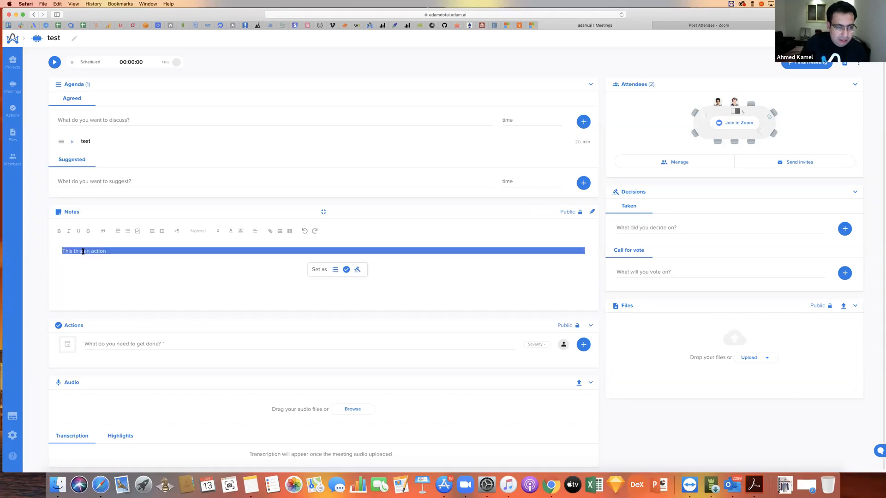
click(336, 271)
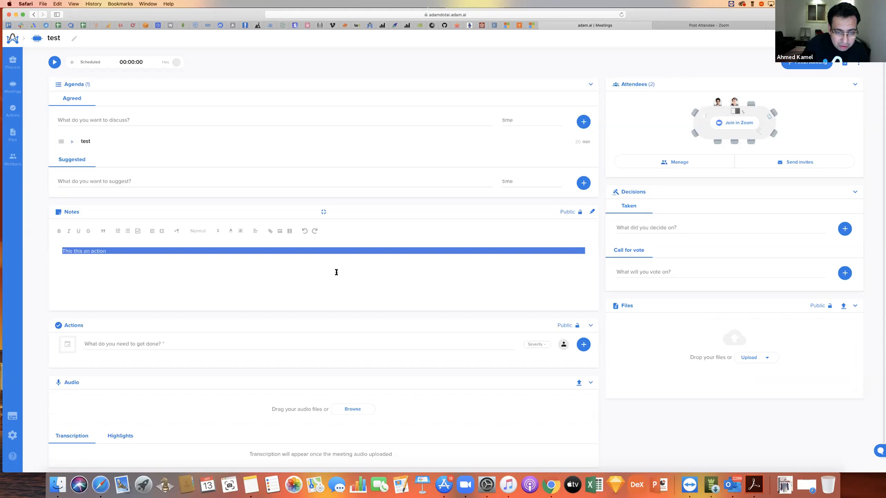
click(303, 259)
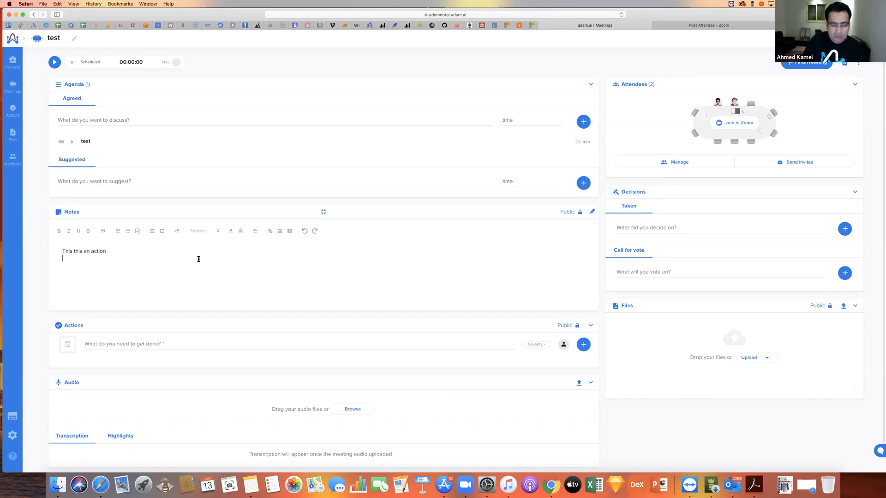
key(BackSpace)
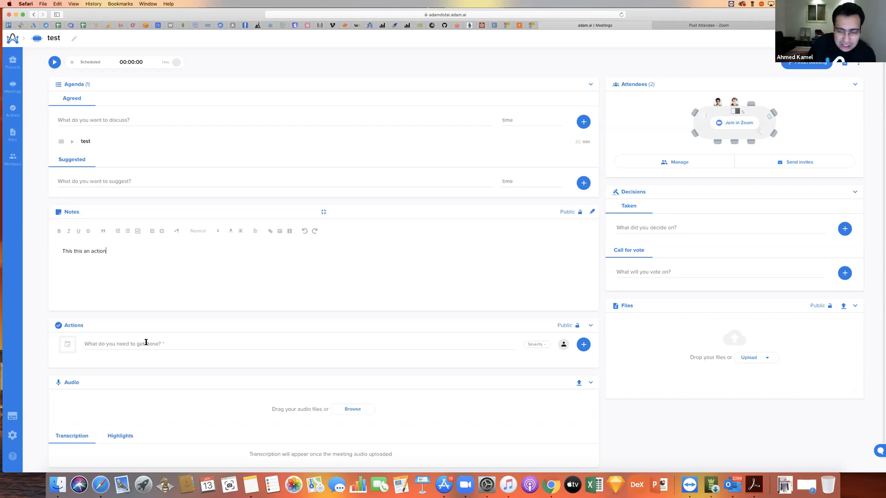
- Reload the meeting page and add an action named "This is my action"
click(620, 15)
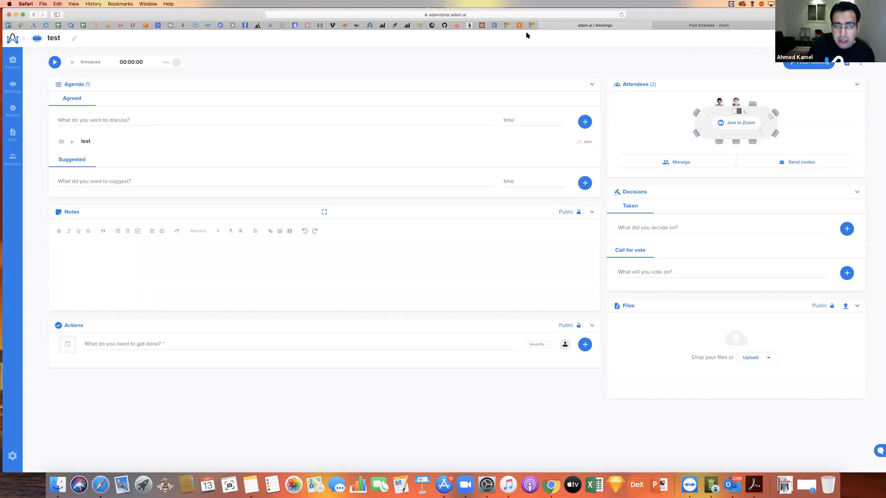
click(150, 344)
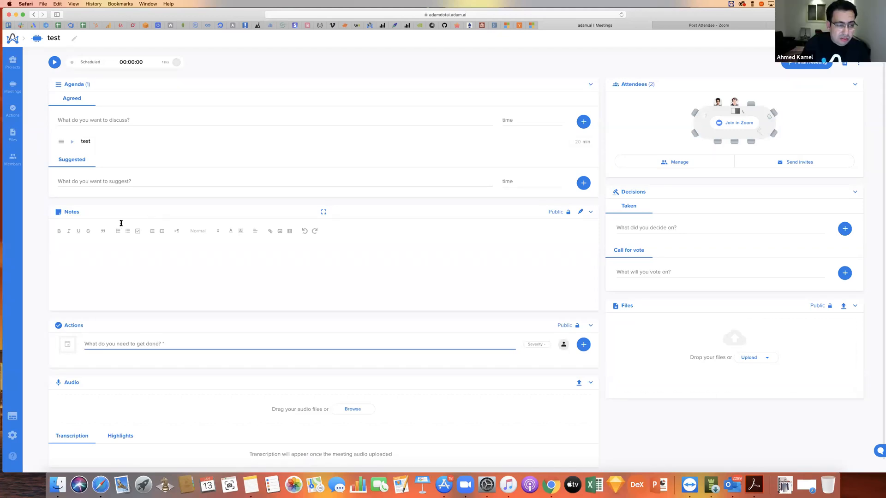
click(120, 255)
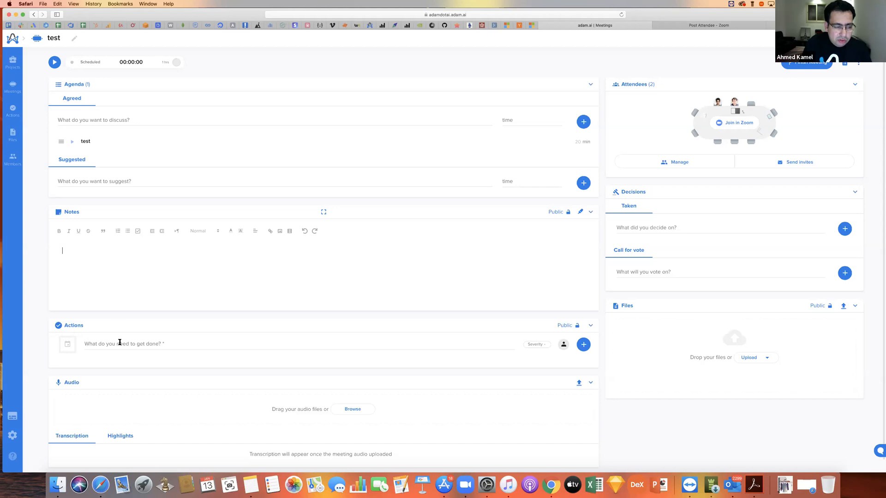
click(142, 343)
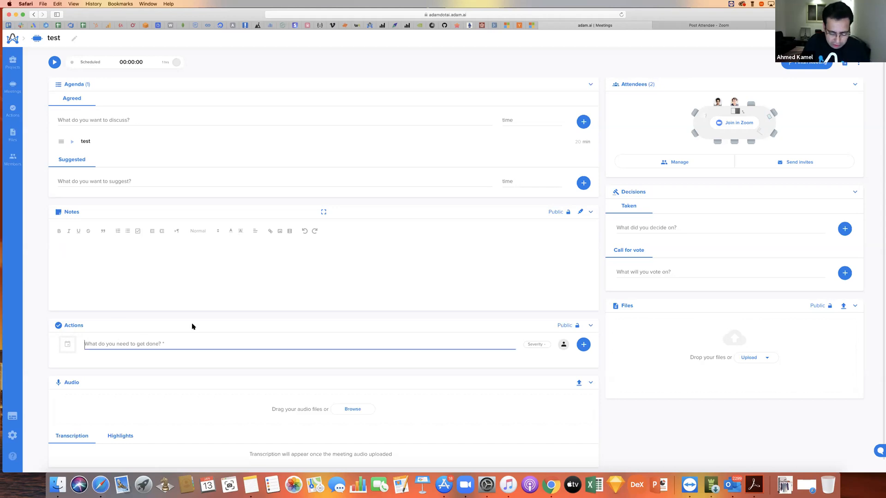
text(This is my action)
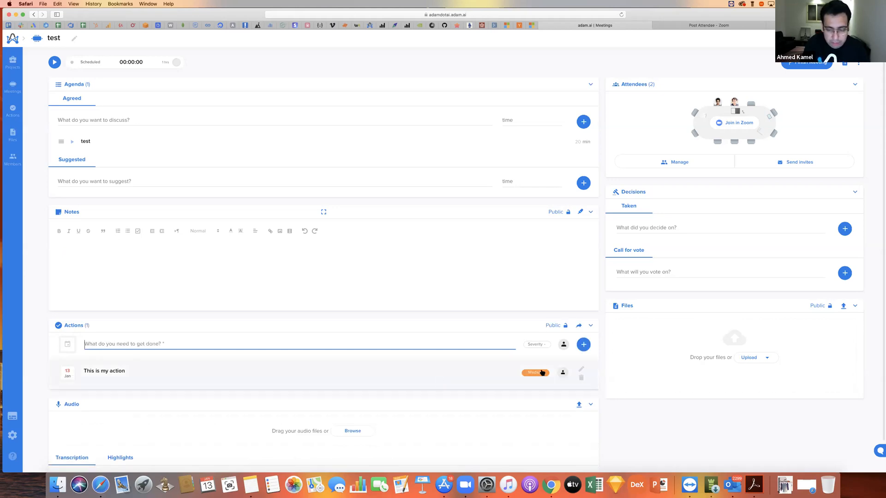
- Assign the "This is my action" item to the invited attendee with a due date of January 14, 2020, and save it
click(564, 376)
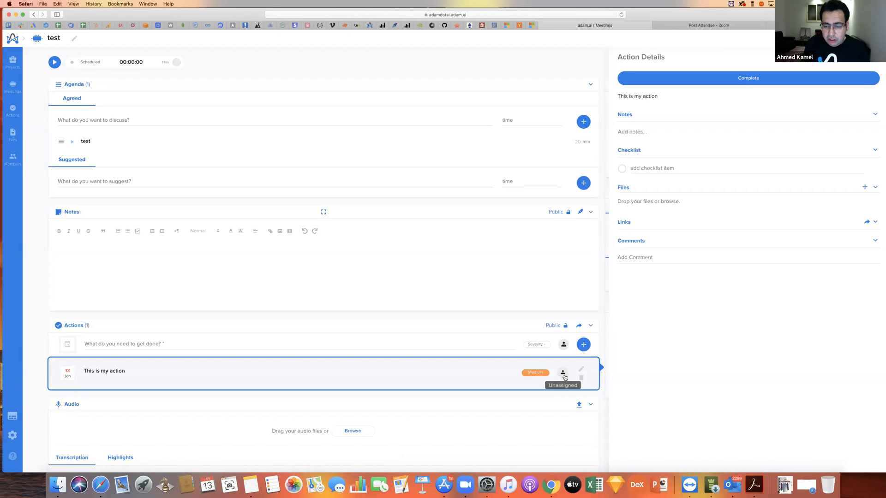
click(581, 369)
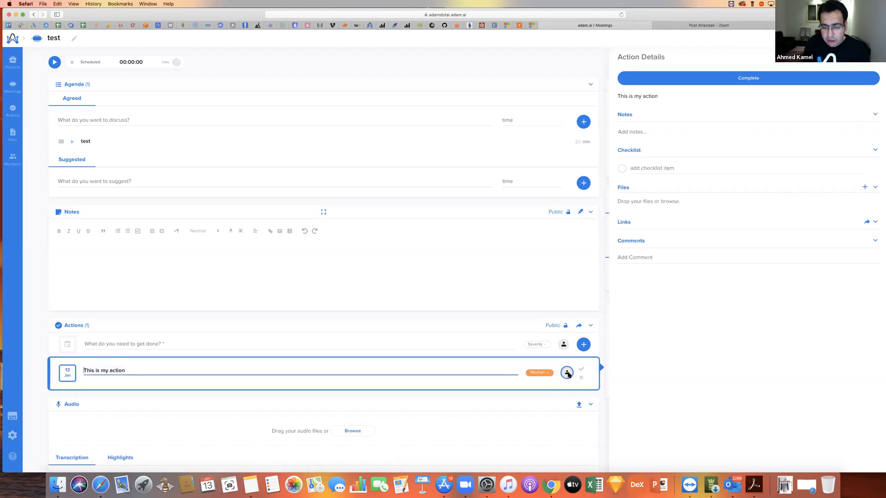
click(545, 354)
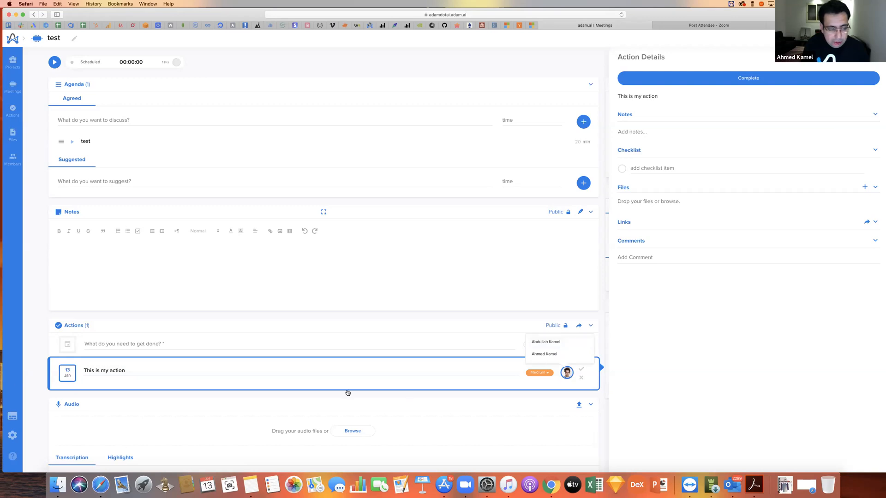
click(69, 379)
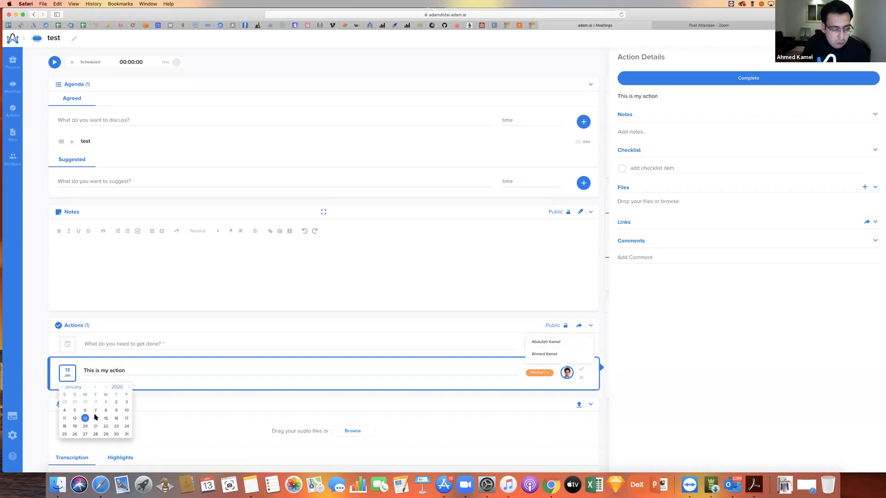
click(96, 418)
click(582, 370)
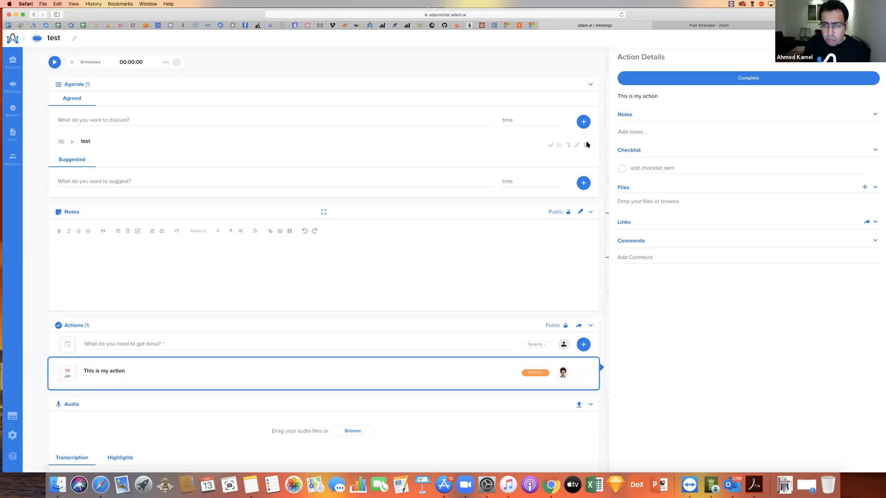
- Add the checklist items "check 1" and "check 2" to "This is my action" and mark both as done
click(661, 134)
click(660, 167)
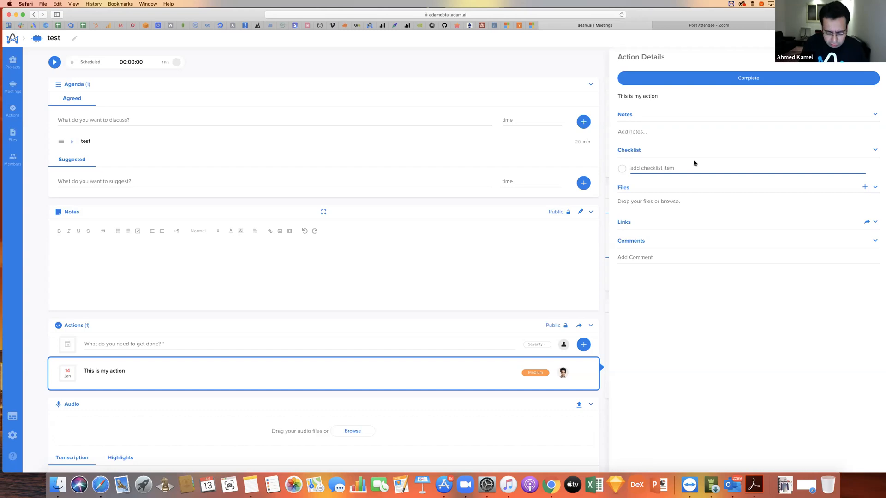
text(check 1)
key(Return)
text(check)
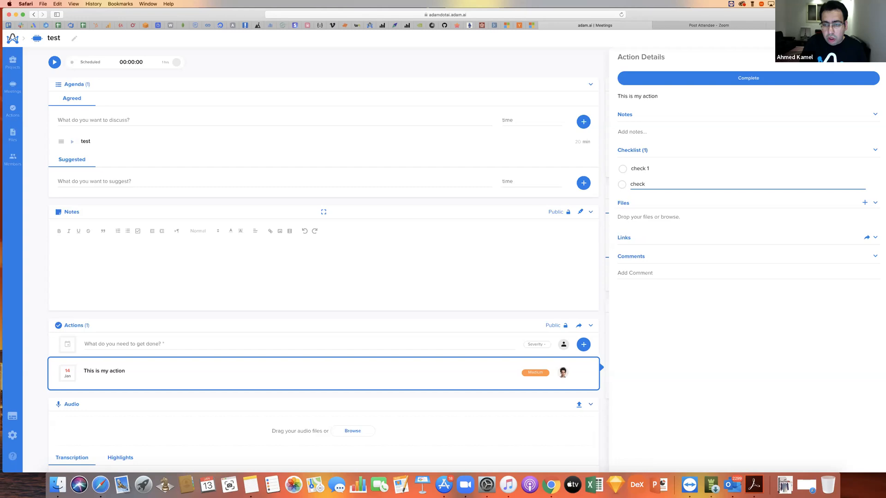
text( 2)
key(Return)
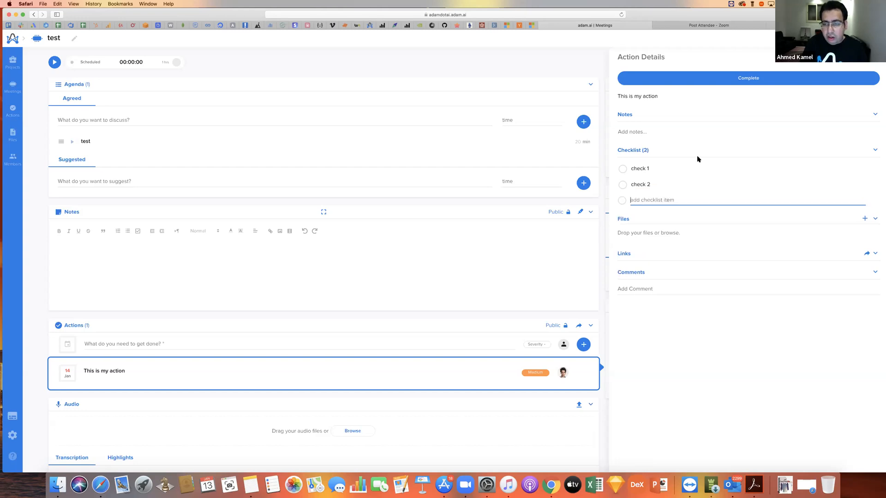
click(622, 169)
click(622, 184)
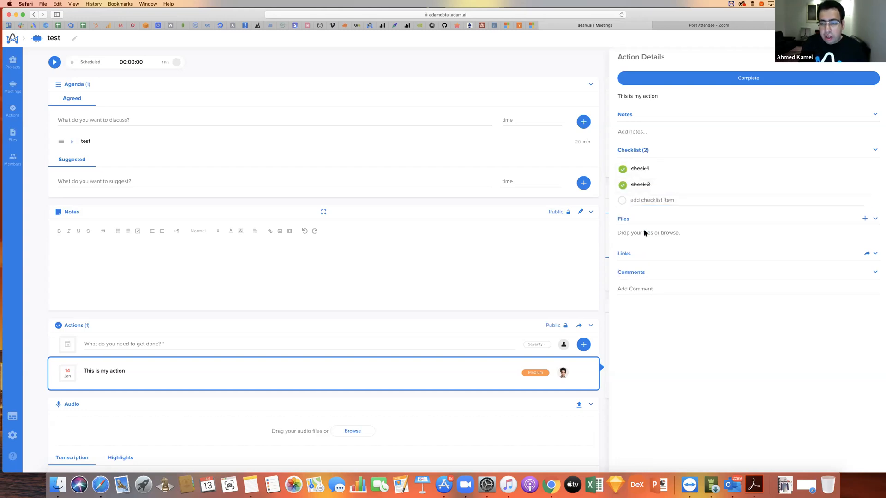
- Look at the action's file sources, post a comment saying that the coordinator is checking the action, and close its details
click(865, 218)
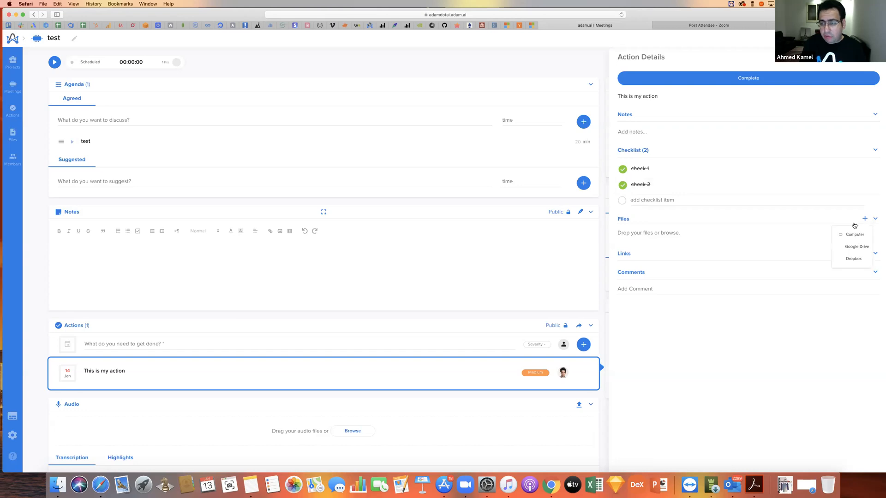
click(865, 253)
click(745, 288)
text(Ahm)
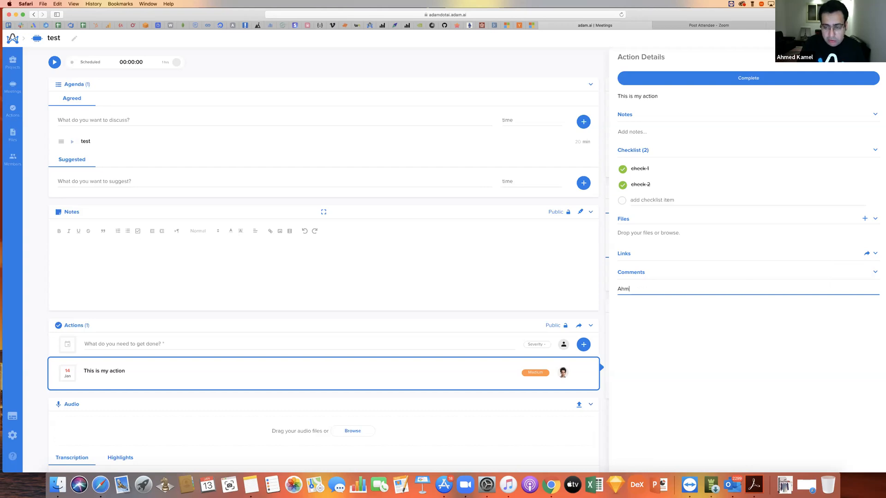
text(ed chekineg)
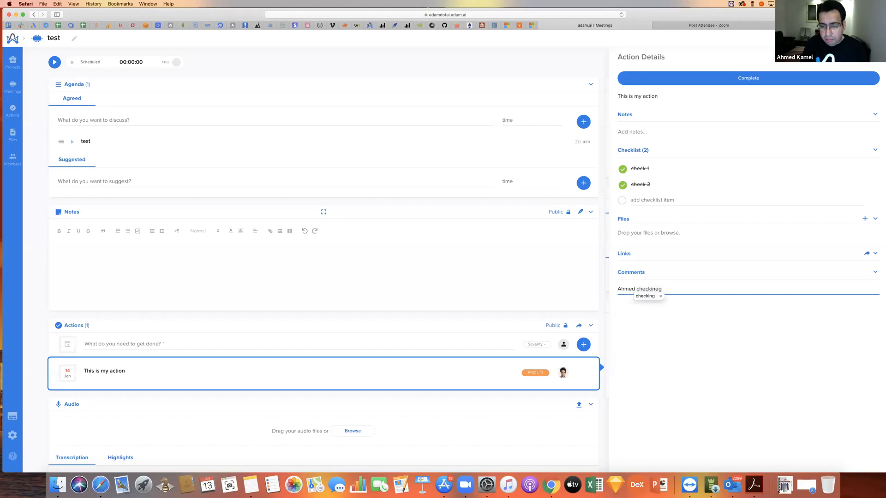
text( action)
key(Return)
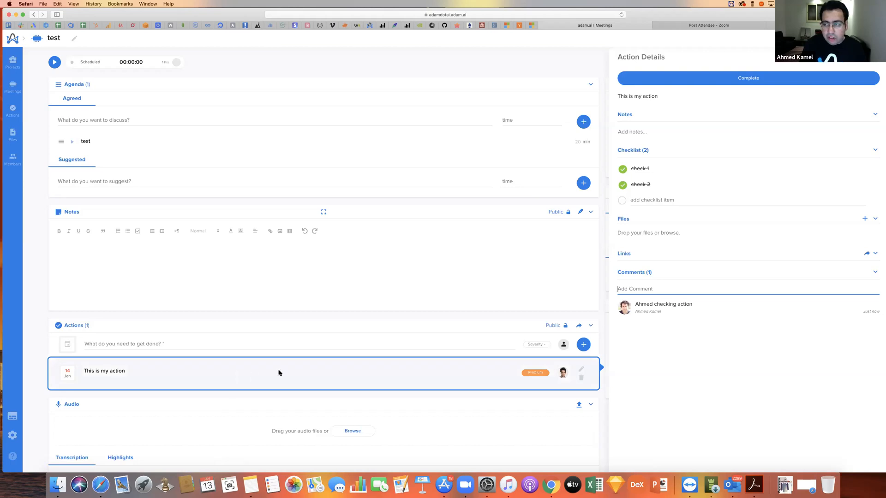
click(245, 332)
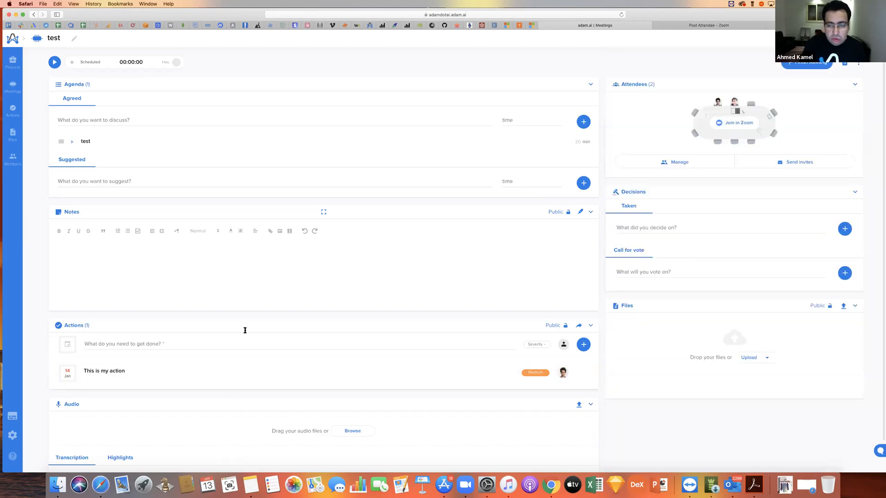
- Mark the invited member as present, save the attendee list, and start the meeting
scroll(334, 309, down, 1)
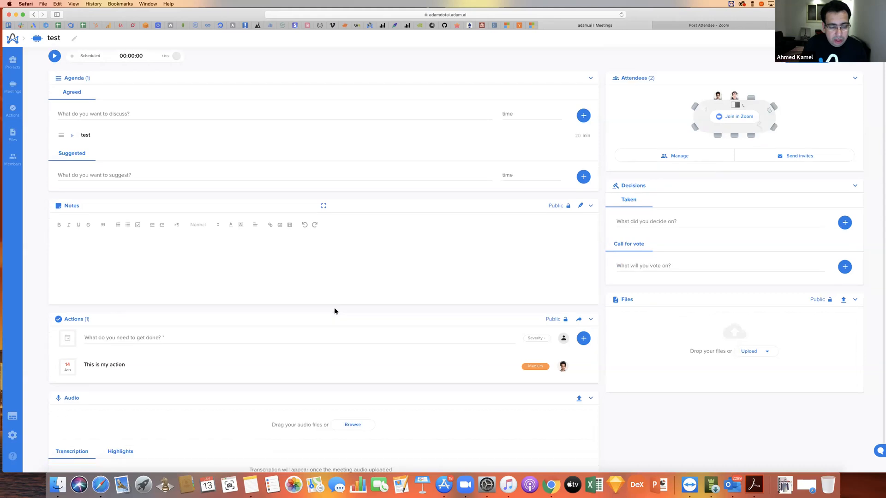
scroll(334, 313, down, 1)
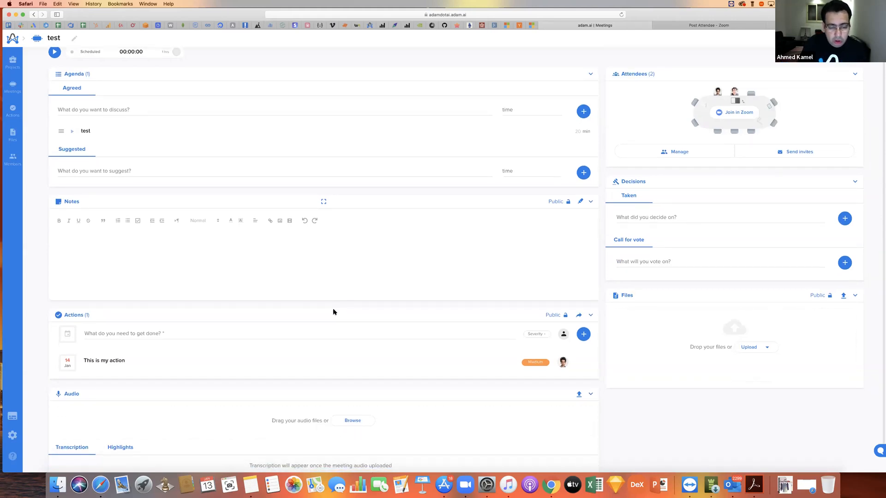
scroll(739, 117, up, 1)
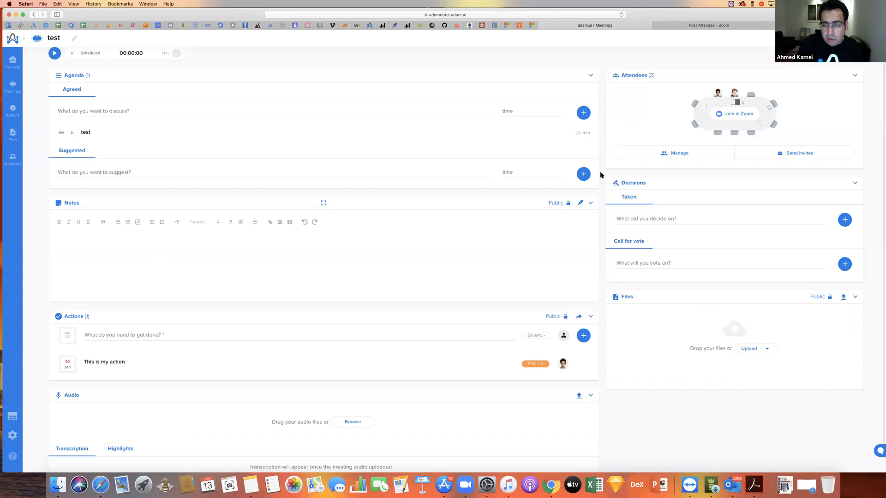
click(666, 156)
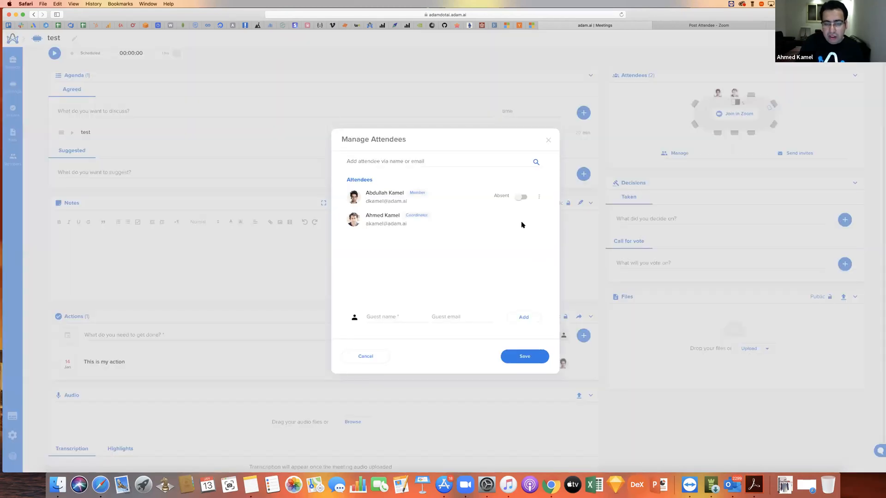
click(523, 198)
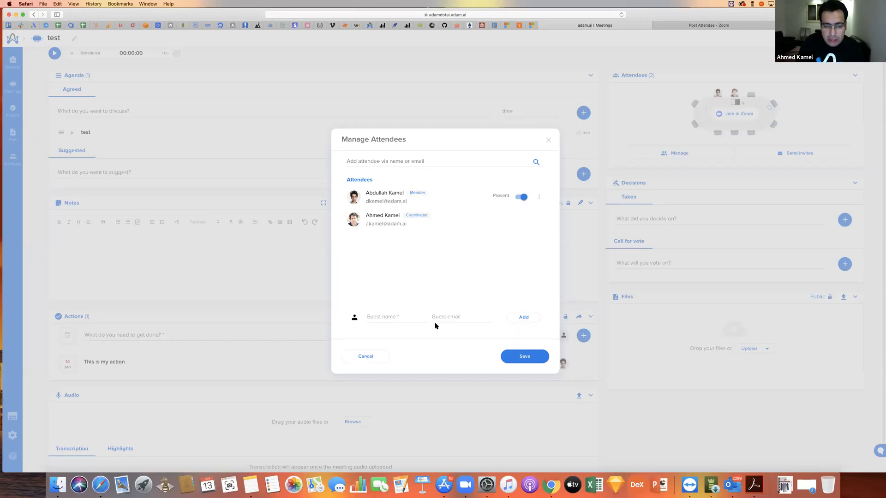
click(535, 361)
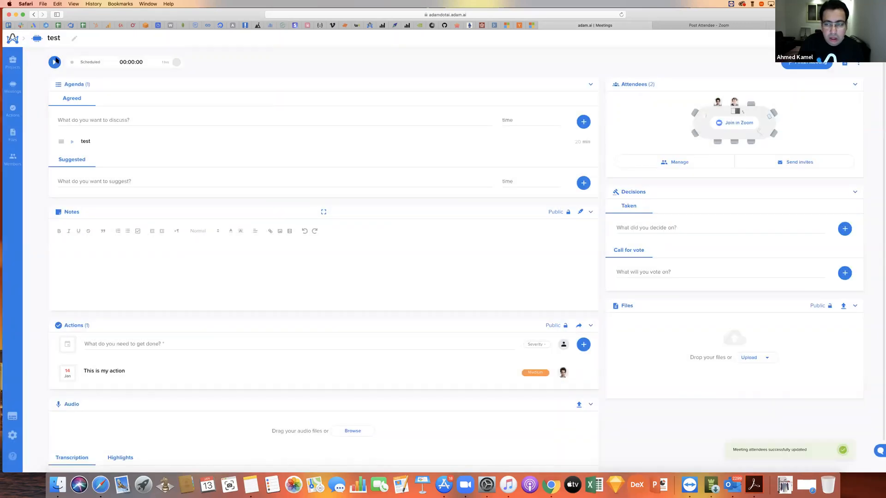
click(55, 61)
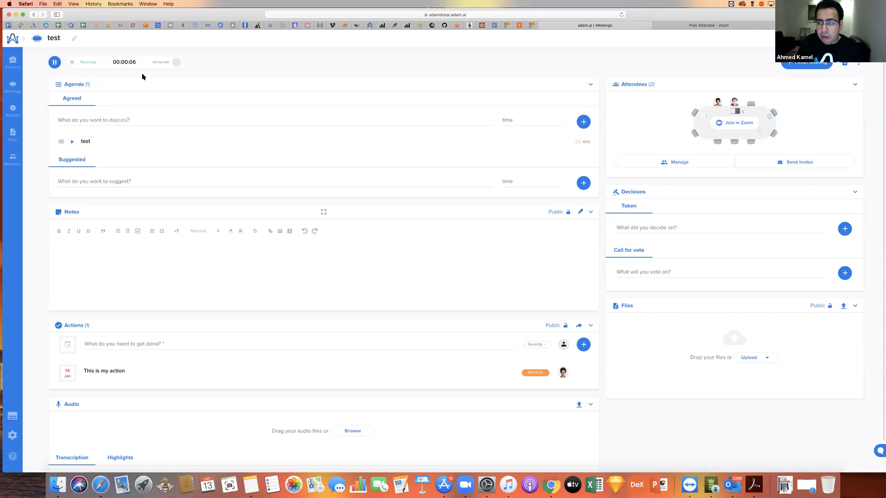
click(54, 65)
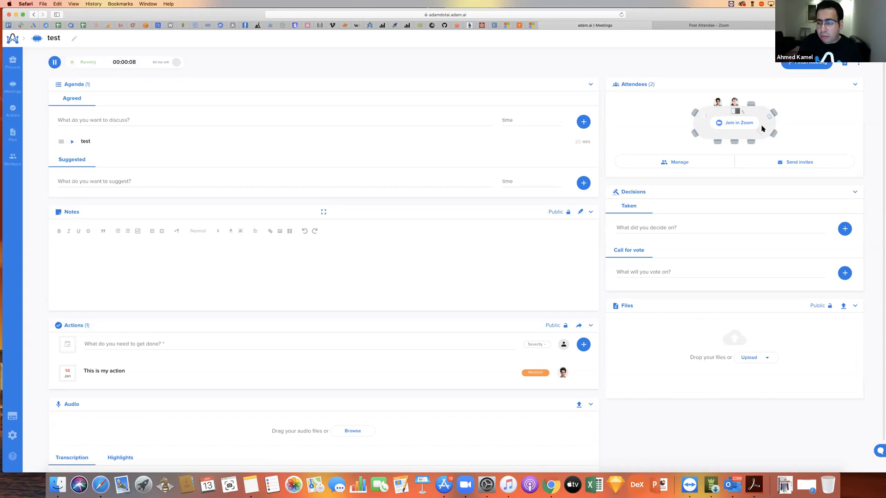
- Add a call for vote named "call for vote 1" to the decisions and vote in favour of it
click(647, 274)
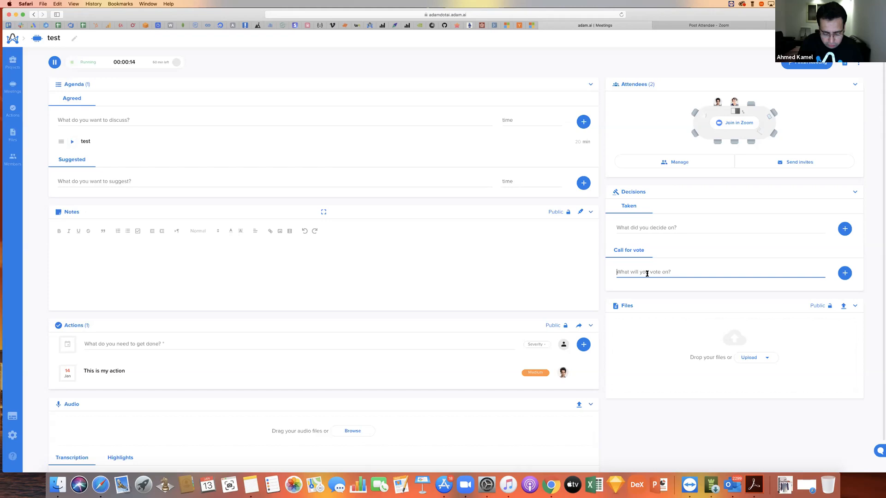
text(call )
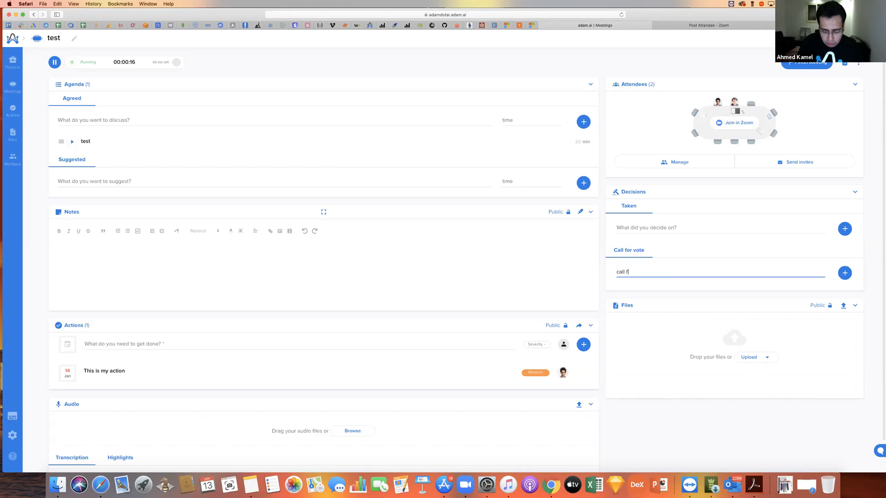
text(for vote 1)
key(Return)
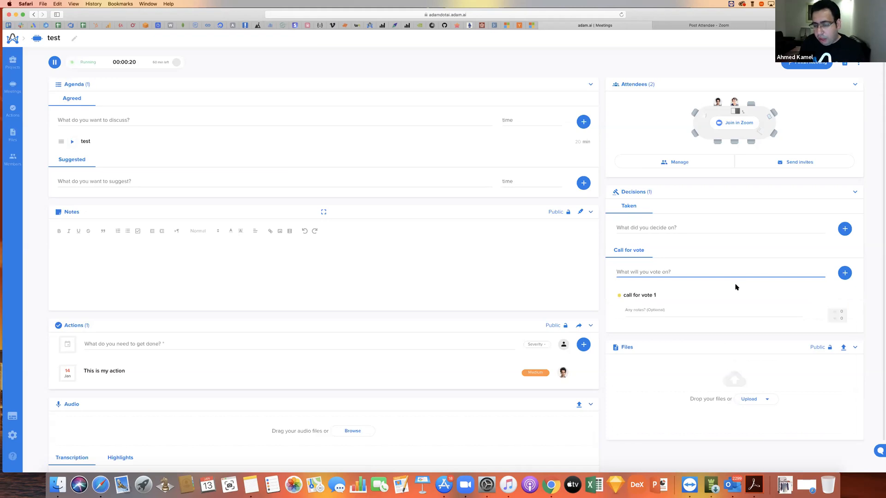
click(680, 309)
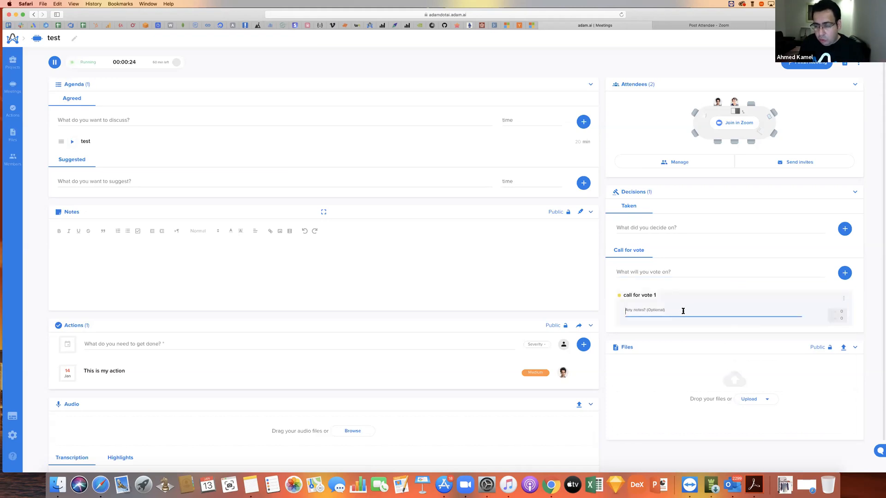
click(838, 314)
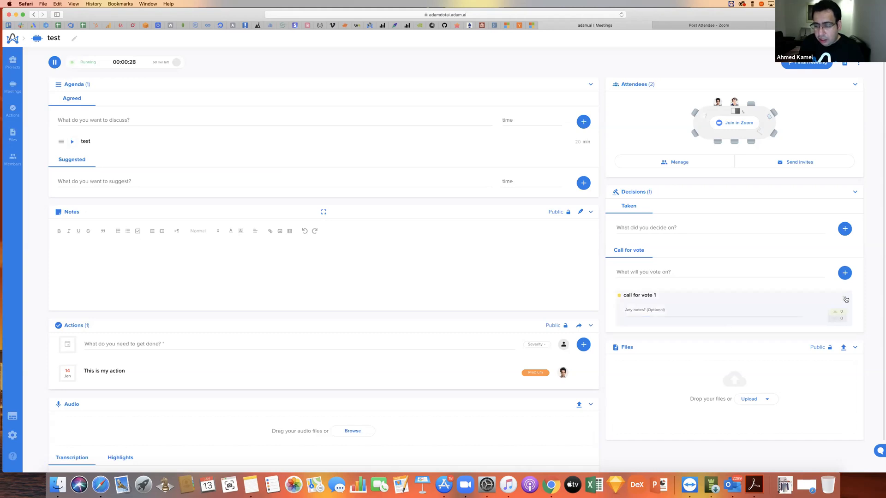
- End the vote on "call for vote 1" as Agree and review the votes cast
click(844, 299)
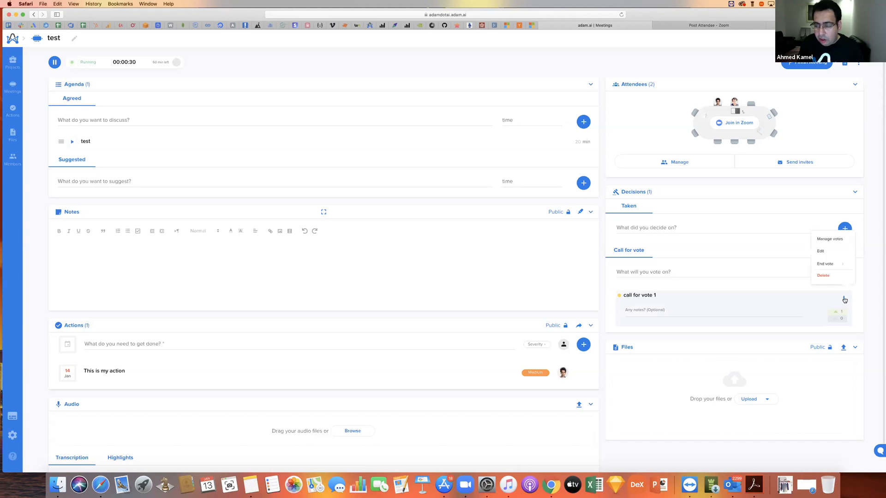
click(817, 239)
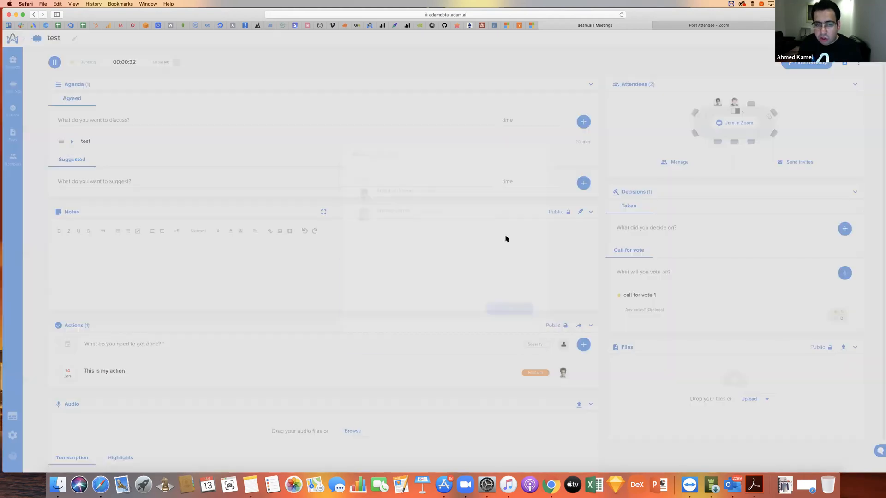
click(879, 235)
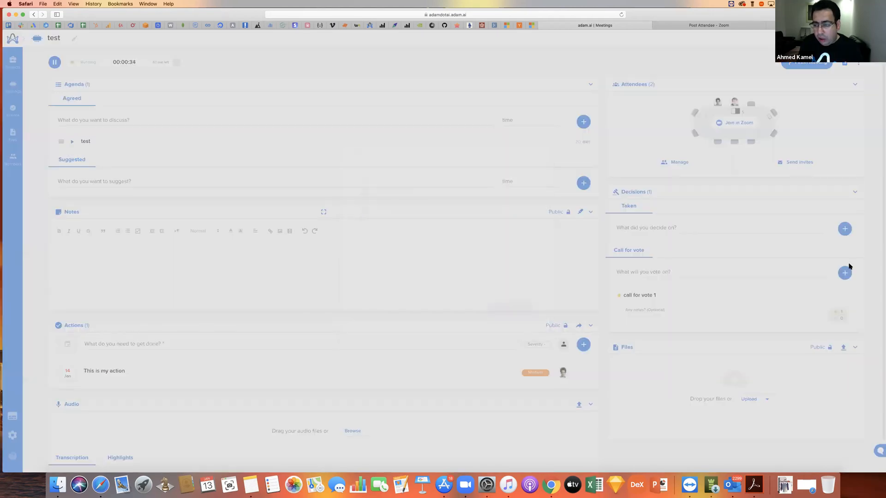
click(843, 299)
mouse_move(826, 262)
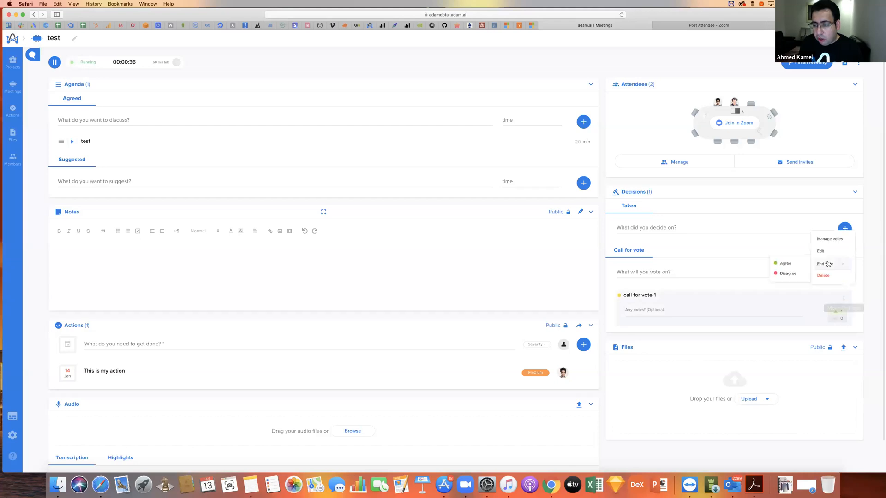
click(781, 263)
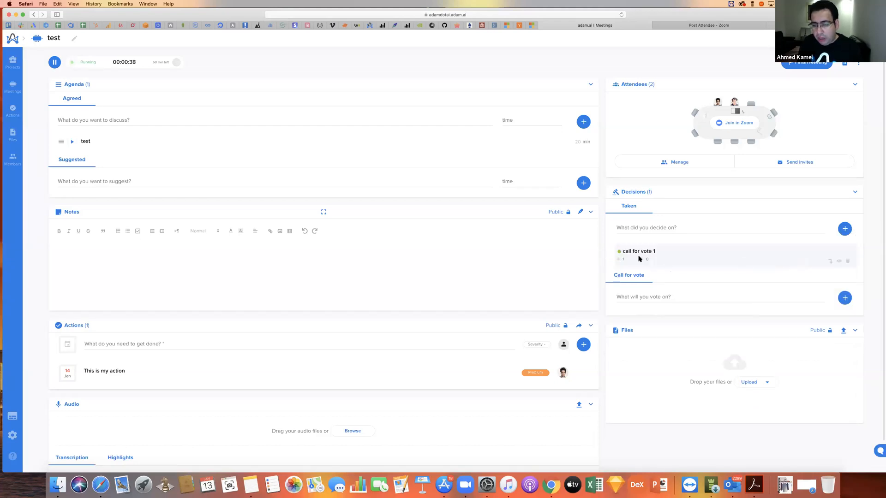
click(838, 261)
click(539, 170)
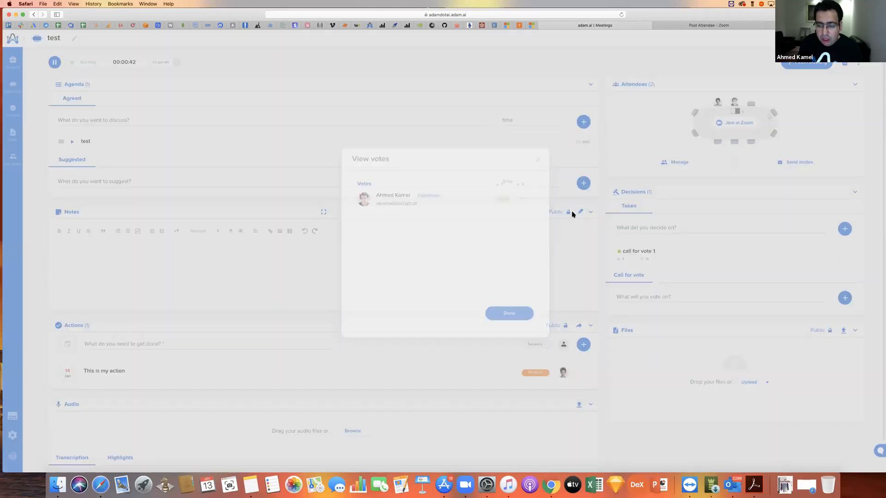
- Upload "adam.ai presentation Dec 2019.pdf" from the computer's Documents folder to the meeting files
click(752, 384)
click(749, 343)
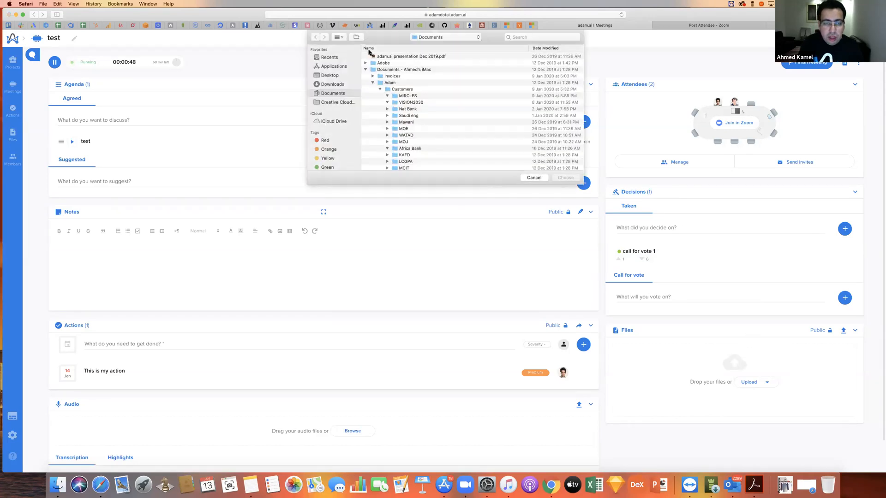
click(426, 58)
click(566, 178)
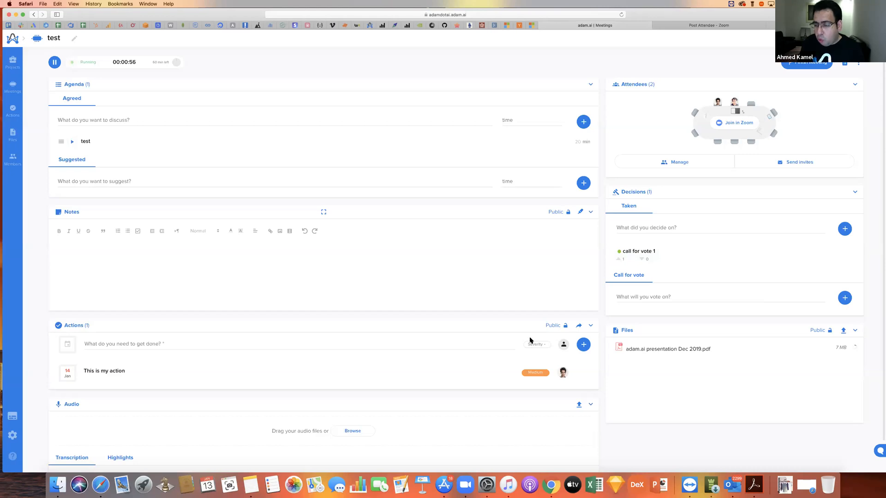
- Switch the meeting's Files, Notes and Actions sections to private and back to public
click(812, 330)
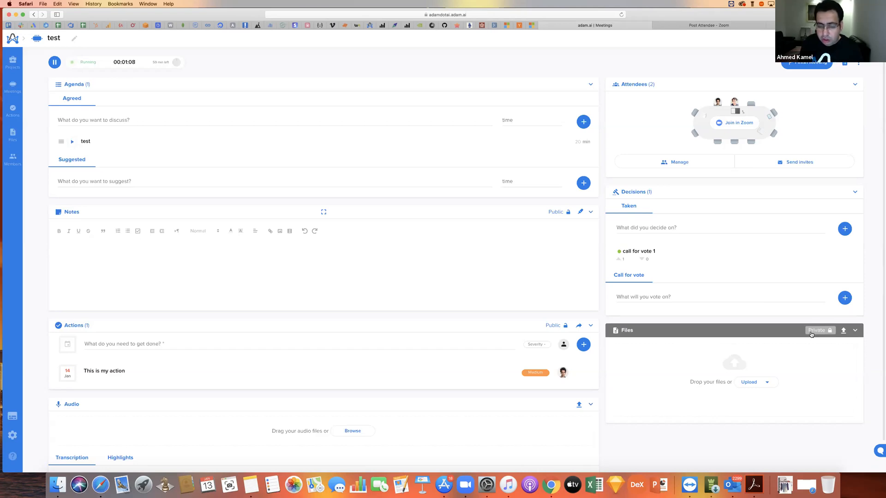
click(811, 331)
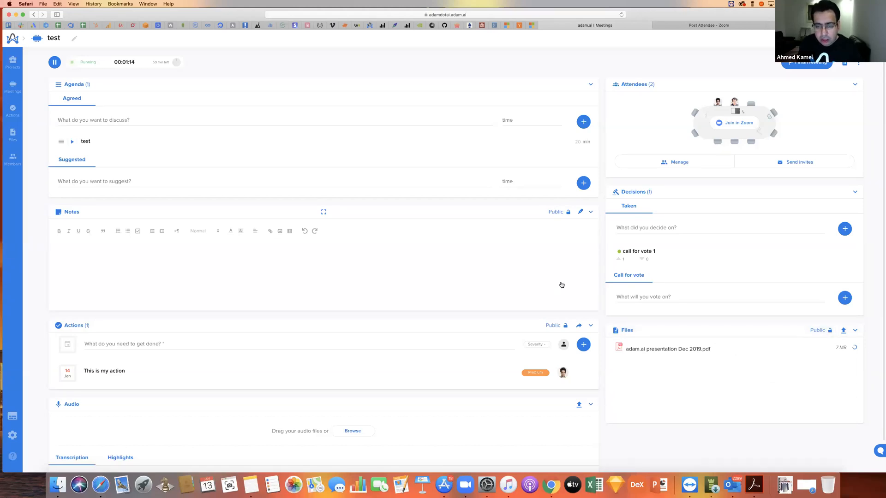
click(552, 215)
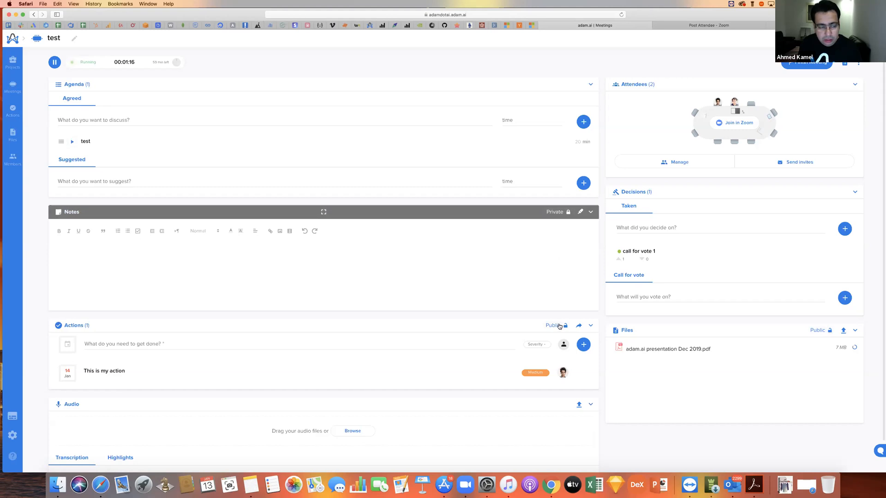
click(812, 329)
click(819, 330)
click(564, 325)
click(553, 212)
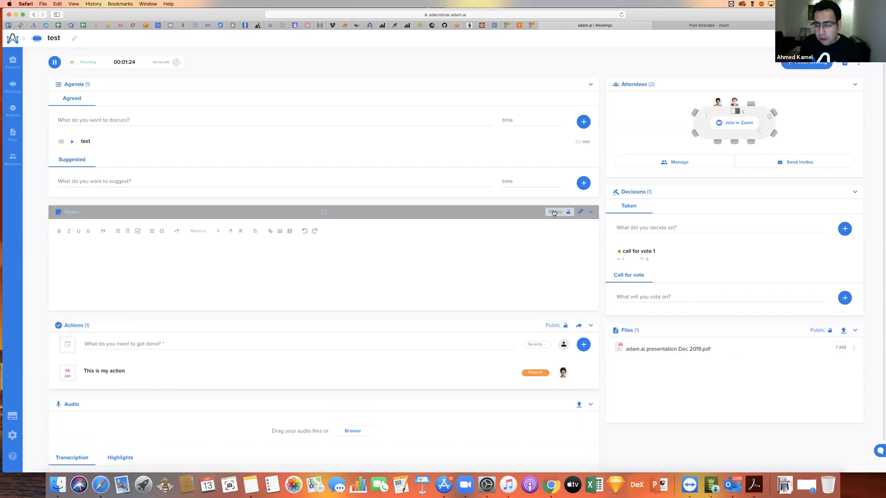
- Preview "adam.ai presentation Dec 2019.pdf" from the meeting files, close it and look over the file's other options
click(854, 348)
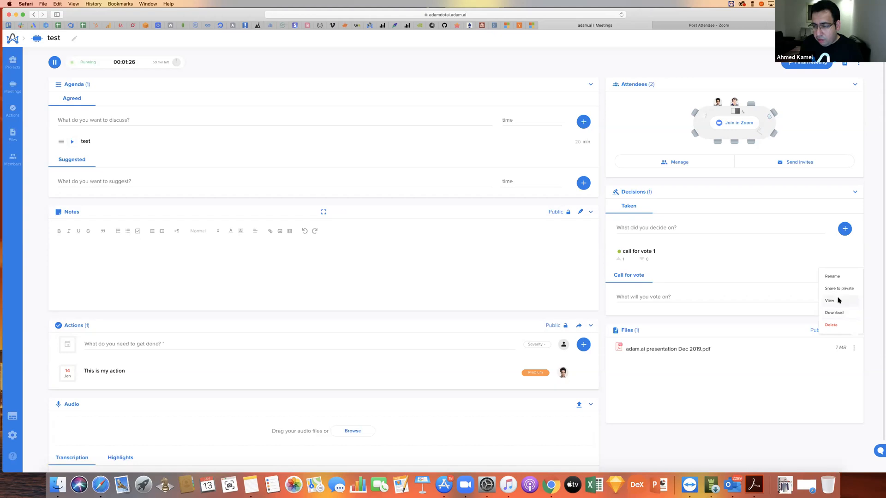
click(837, 301)
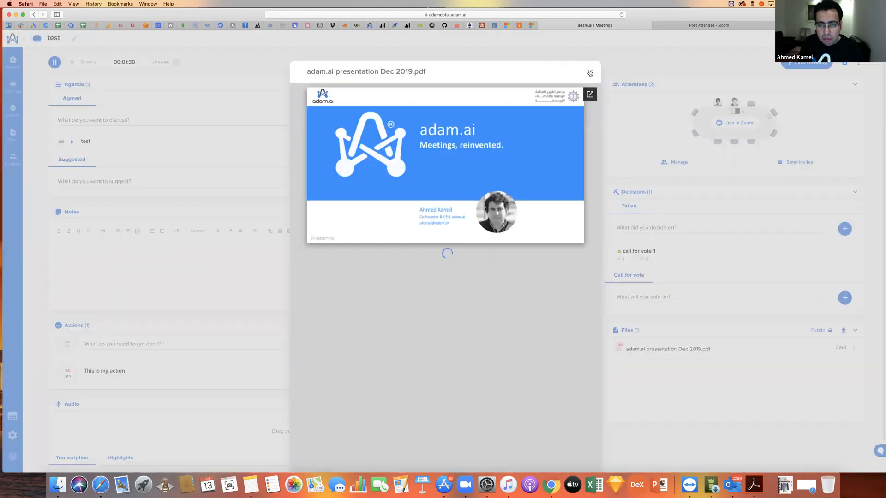
click(590, 72)
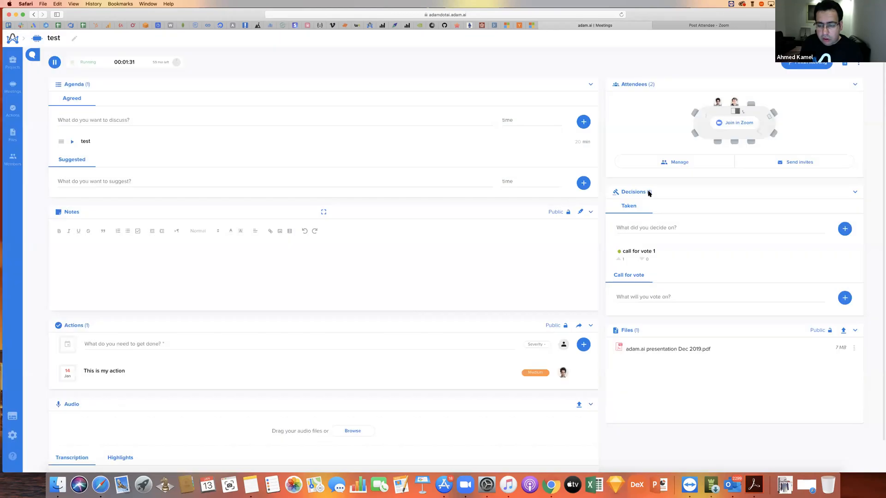
click(853, 347)
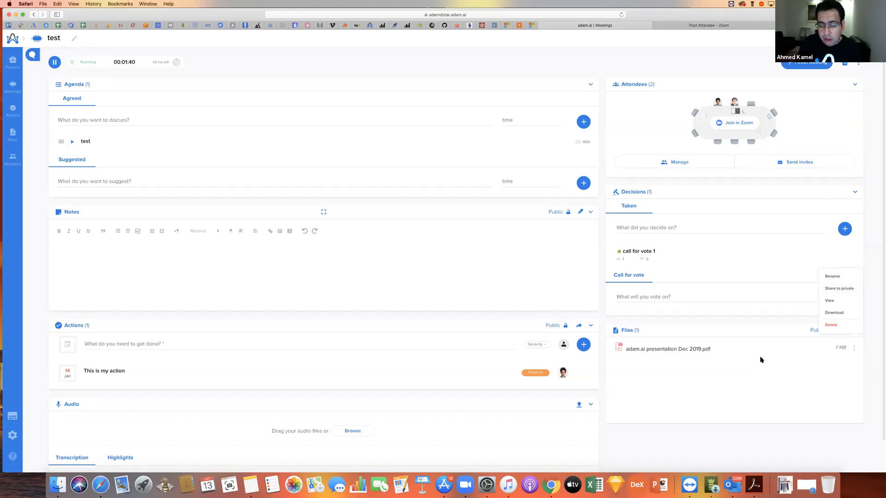
click(761, 358)
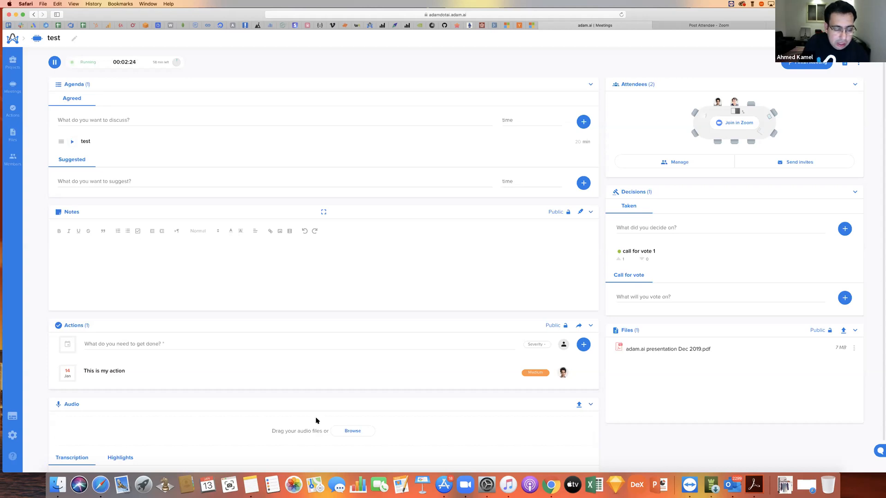
- Examine the meeting's audio, transcription and notes sections
scroll(316, 420, down, 2)
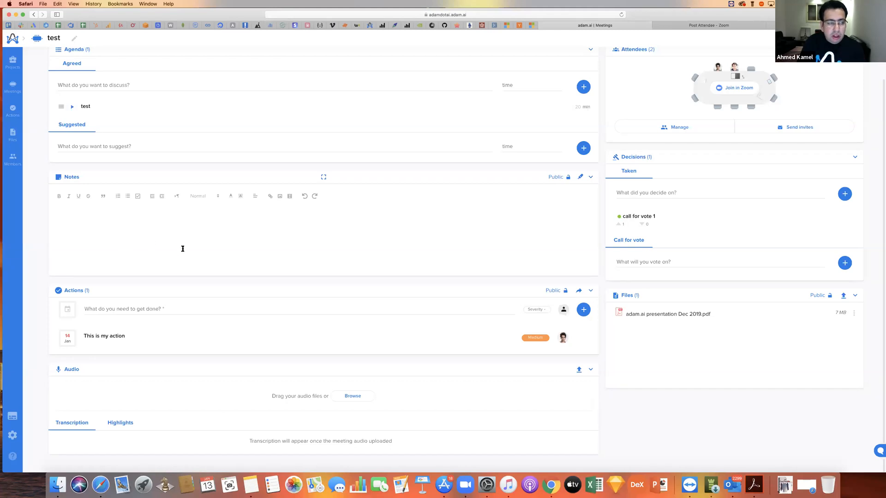
click(188, 223)
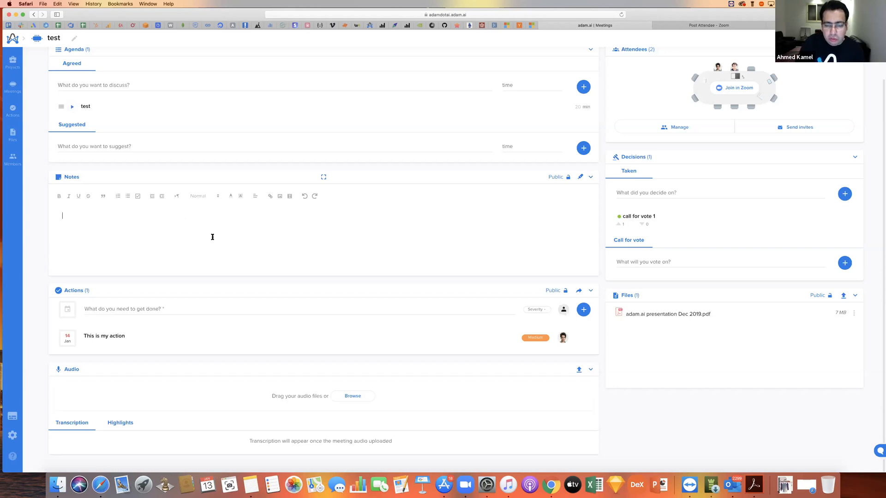
scroll(213, 238, up, 2)
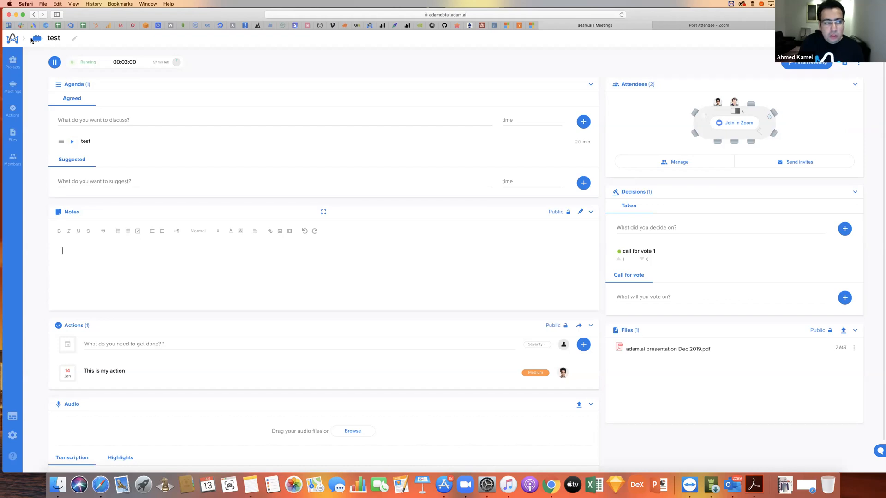
- Finish the test meeting and open its public minutes of meeting
click(802, 66)
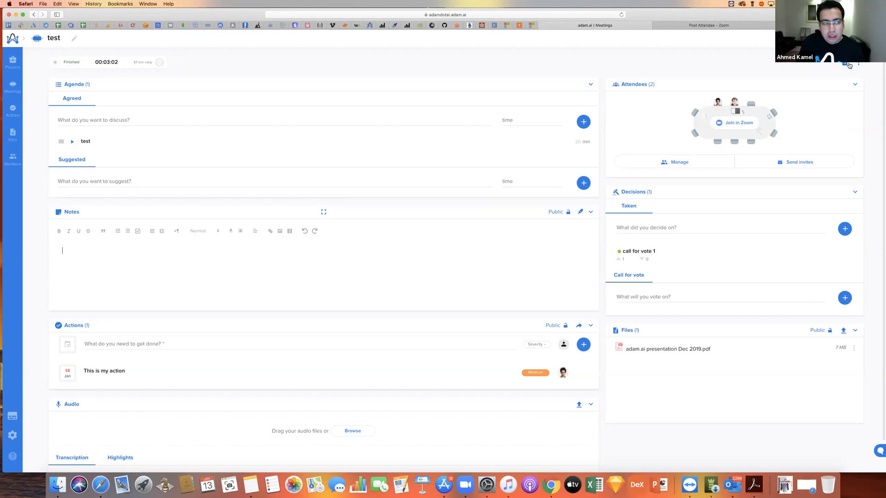
click(848, 64)
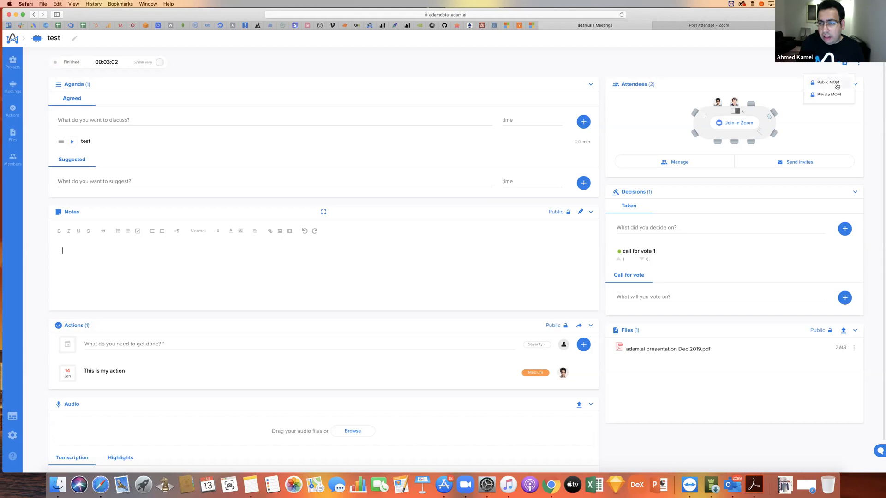
click(826, 82)
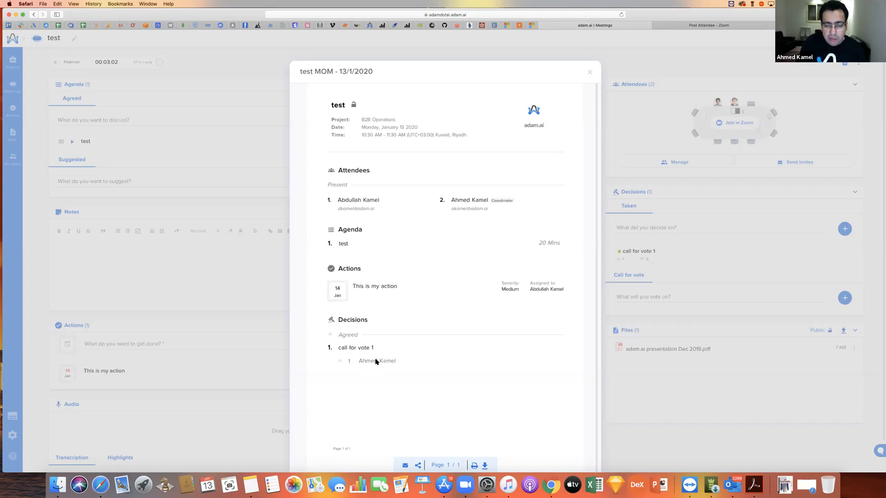
- Select both listed members as recipients for sharing the minutes of meeting via email
click(406, 465)
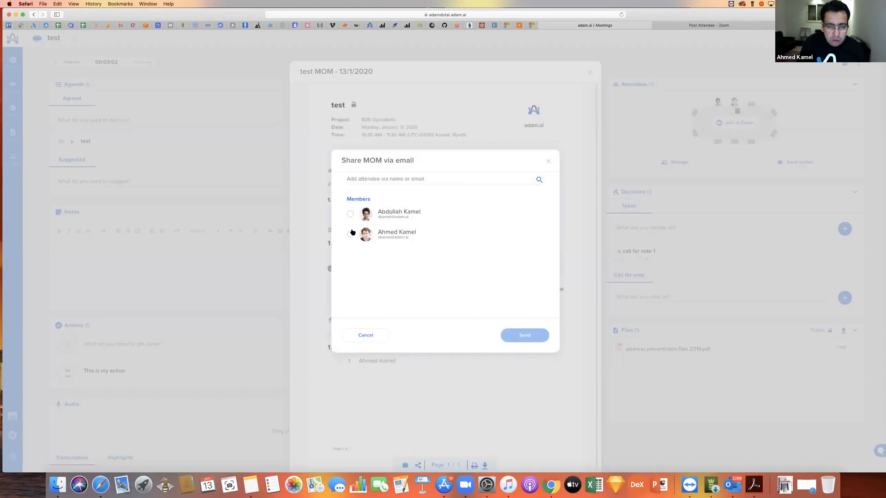
click(350, 214)
click(350, 235)
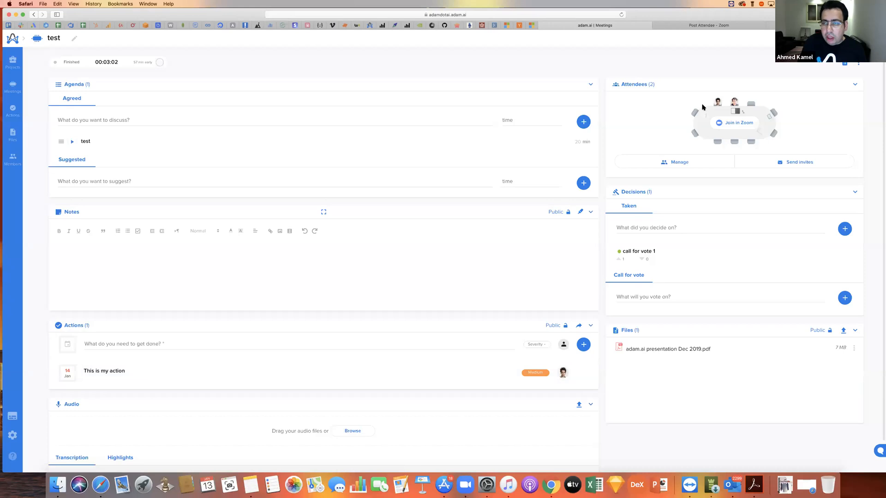
- Look over the meeting's management options and view the details of "this an action item" in the actions list
click(860, 64)
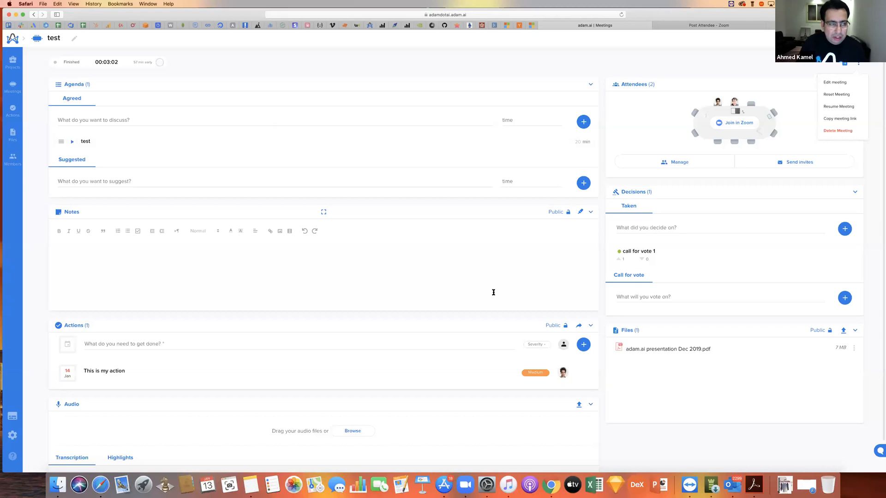
click(14, 113)
click(182, 106)
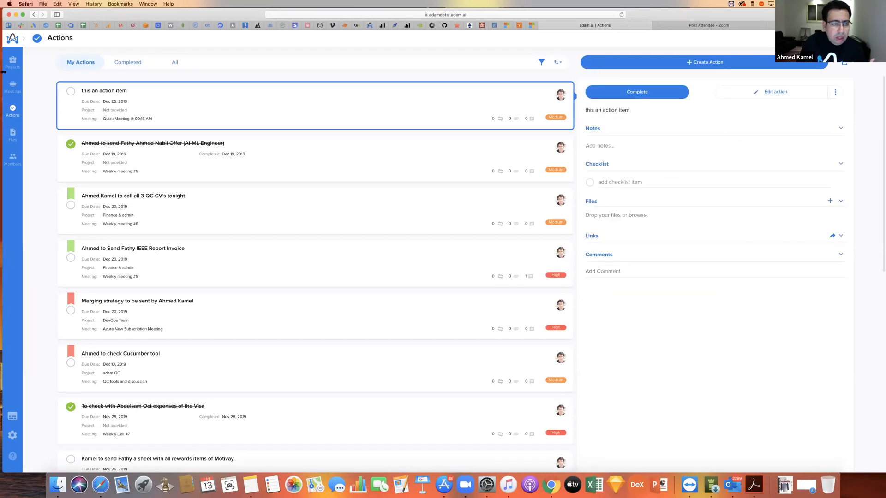
click(18, 88)
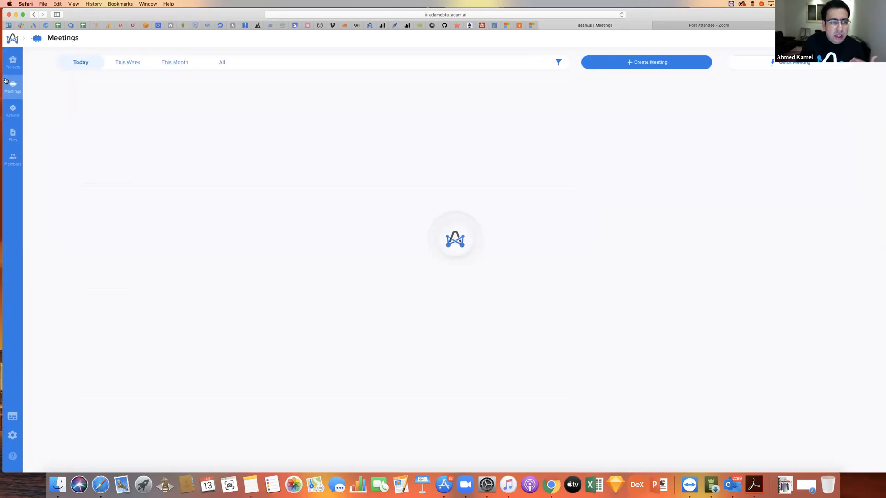
click(17, 107)
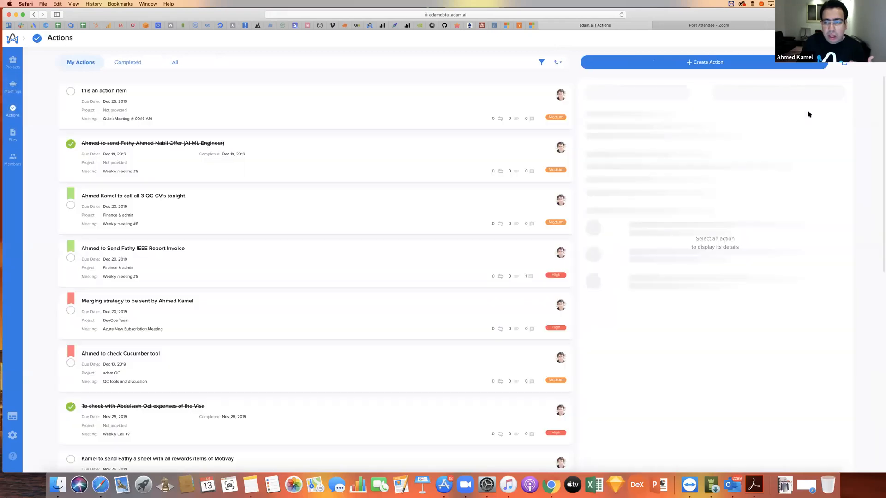
click(428, 105)
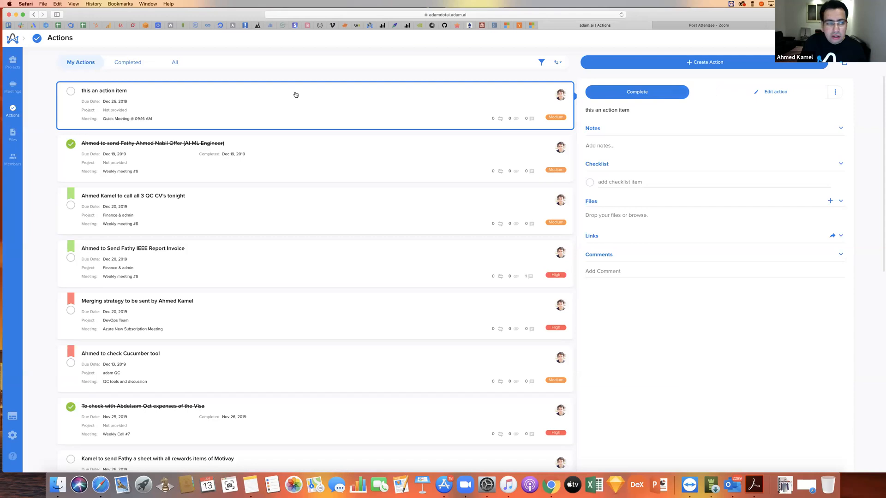
- Switch the actions list through all, completed and own actions
click(179, 60)
click(138, 64)
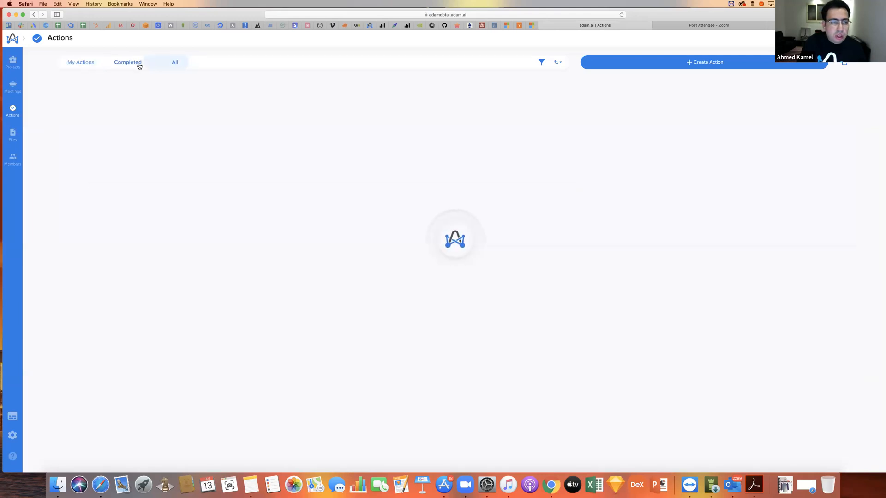
click(74, 65)
- Open the B2B Operations project and review its details, insights and timeline
click(12, 63)
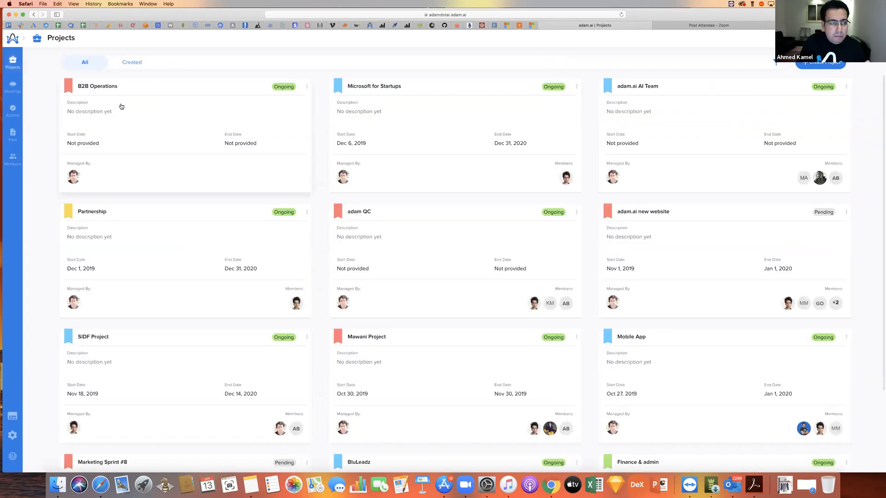
click(121, 106)
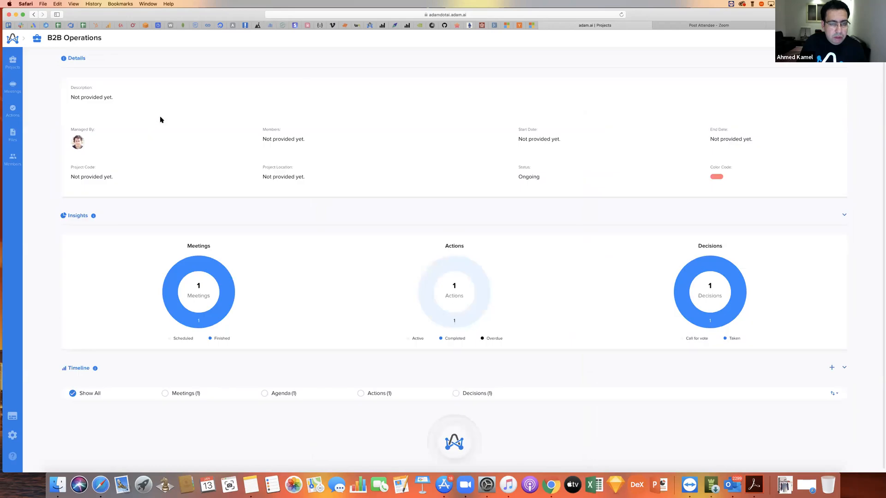
mouse_move(203, 264)
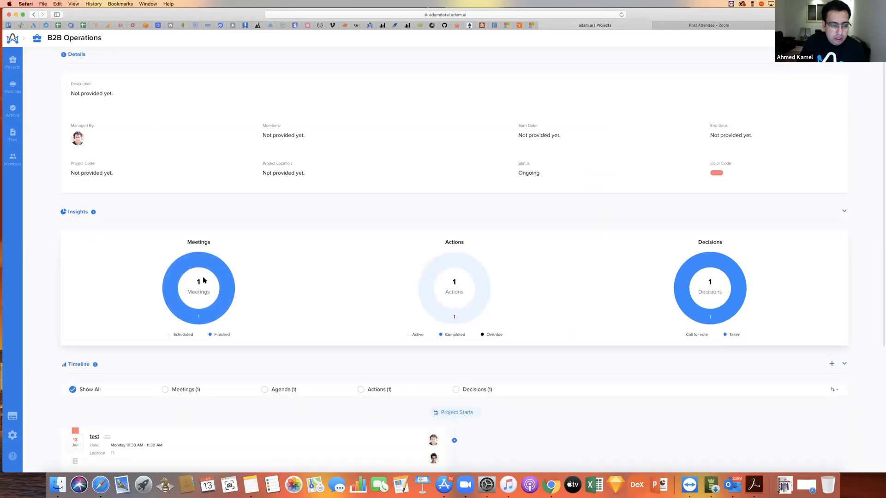
scroll(198, 318, down, 3)
scroll(198, 323, down, 2)
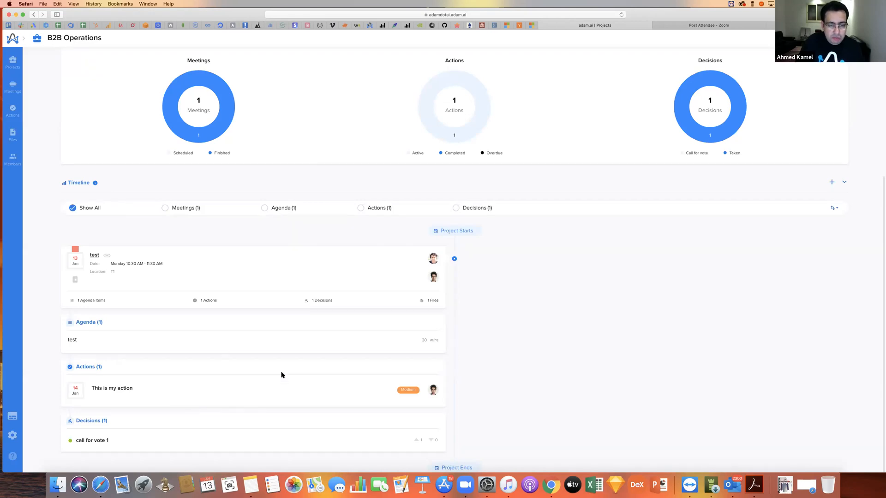
- Filter the project timeline by decisions, actions and meetings, narrow it to meetings only and dismiss the browser's energy notice
click(455, 207)
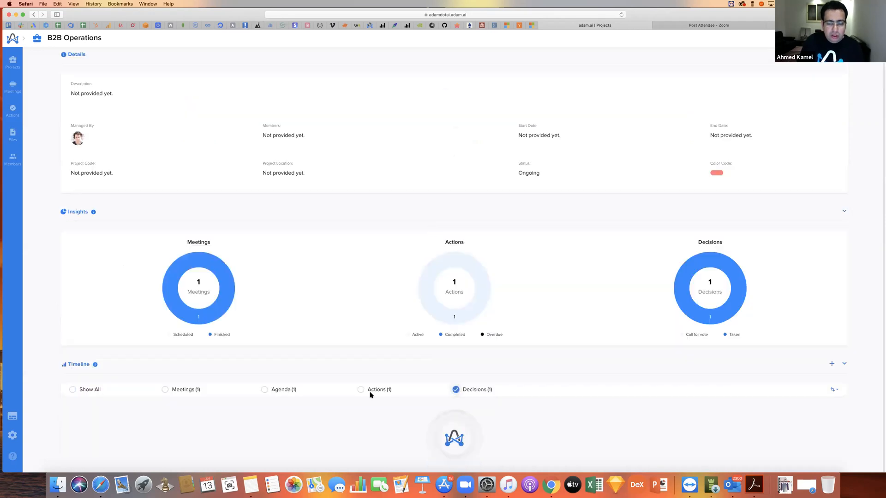
scroll(309, 396, down, 1)
click(360, 358)
click(166, 390)
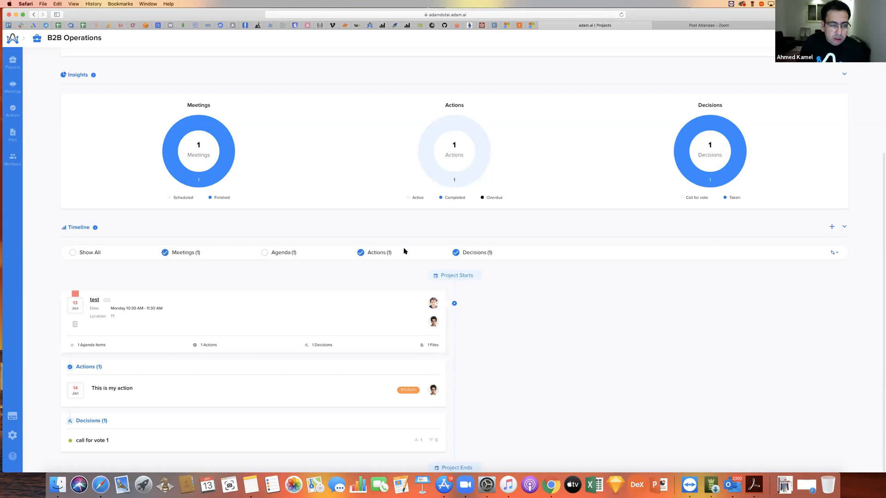
click(360, 253)
click(464, 388)
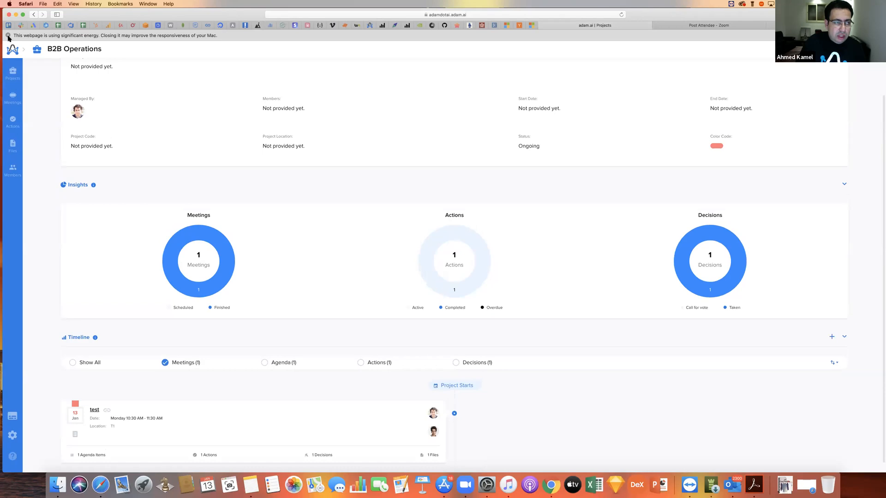
click(7, 35)
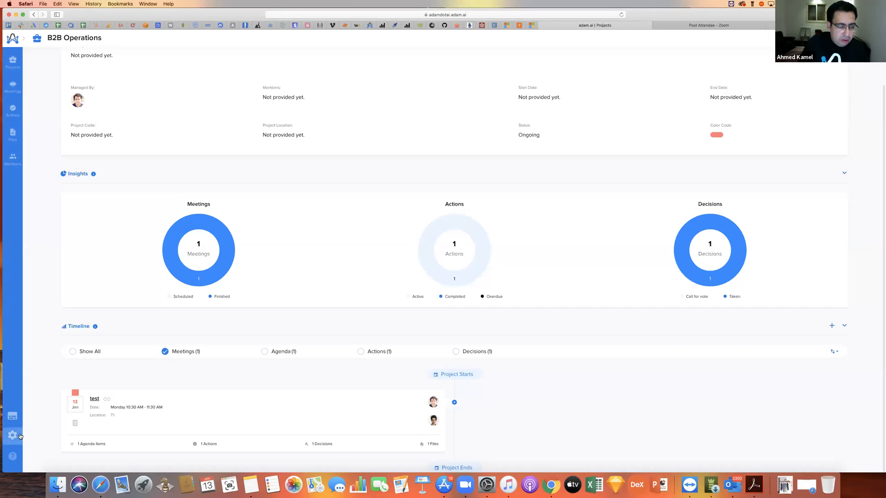
- Examine the app integrations offered in the settings, from Collaboration to Video Conferencing, and view the Meetplace settings
click(871, 39)
click(853, 117)
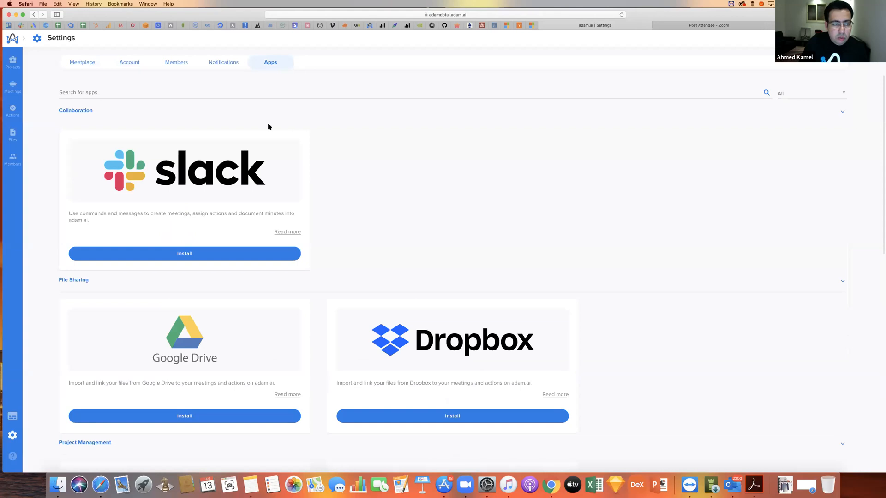
scroll(268, 125, up, 5)
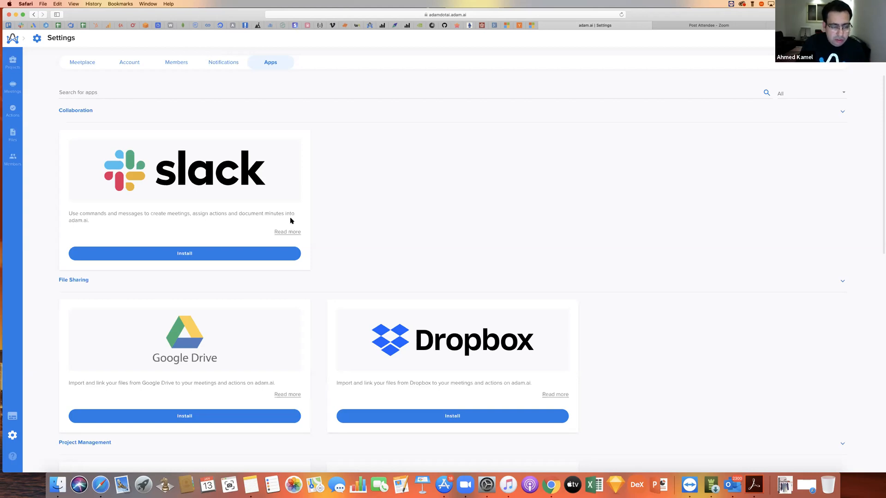
scroll(291, 221, down, 1)
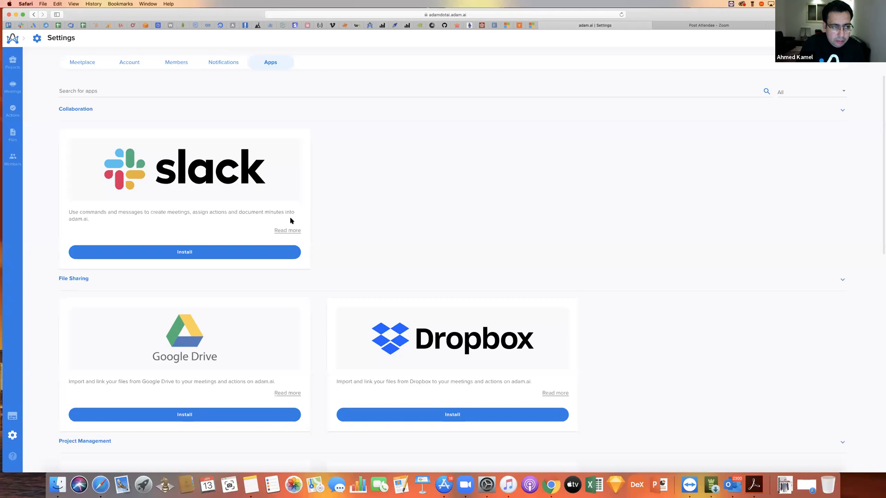
scroll(291, 221, down, 3)
scroll(259, 199, up, 2)
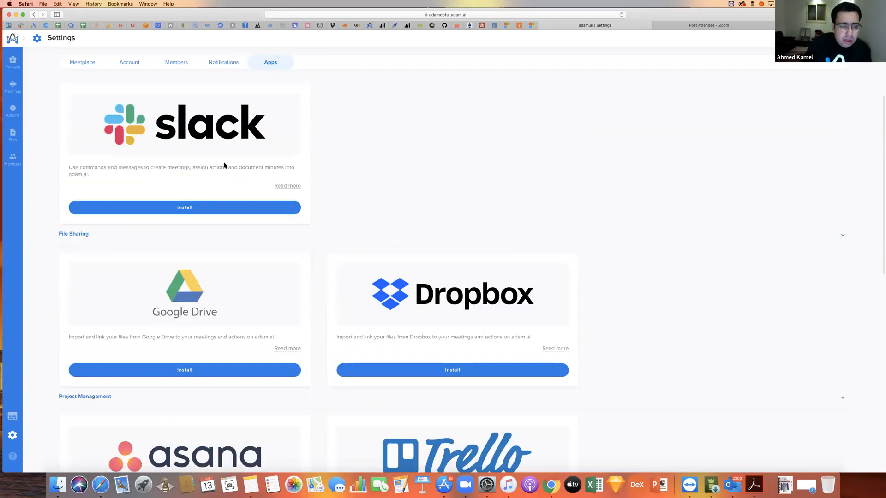
scroll(224, 165, down, 5)
scroll(225, 165, up, 6)
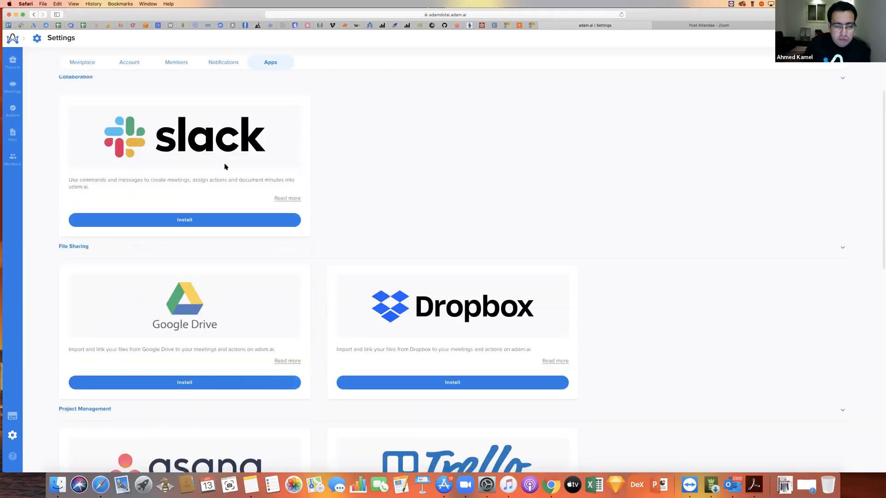
scroll(225, 166, down, 6)
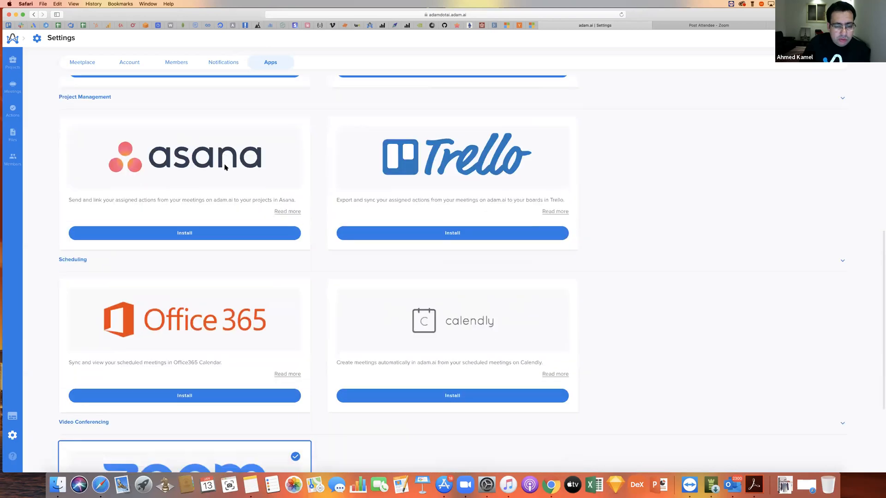
scroll(225, 166, down, 3)
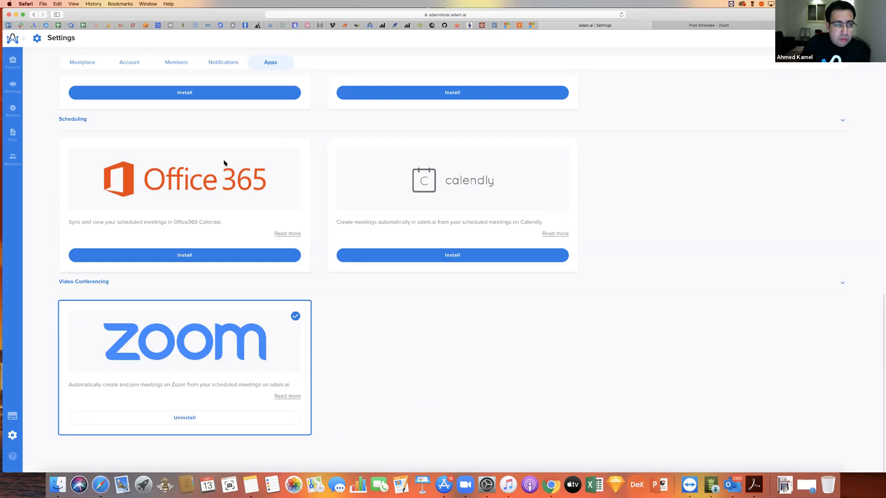
click(83, 62)
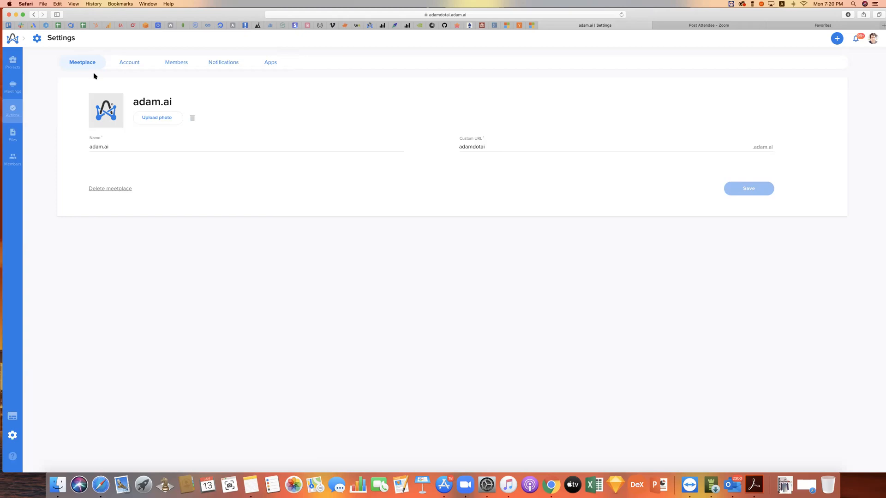
- Go to appsumo.com in the empty browser tab and open the adam.ai offer among the current offers
click(859, 25)
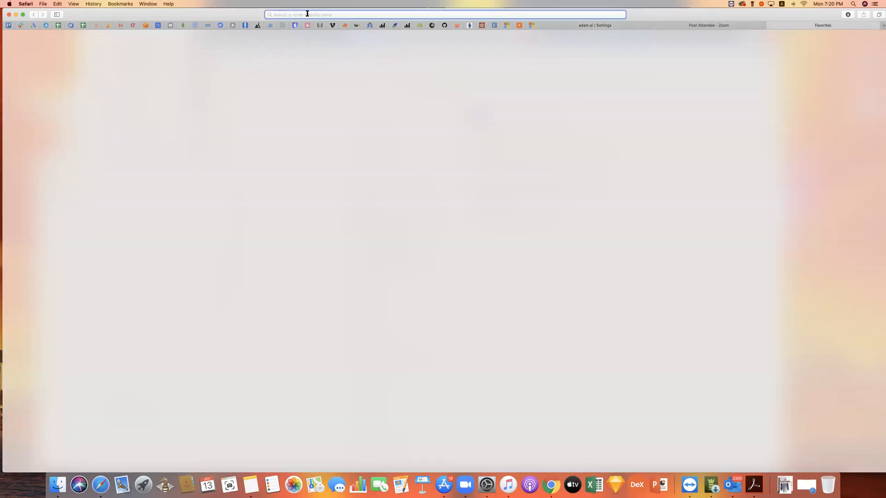
text(appsumo.com/)
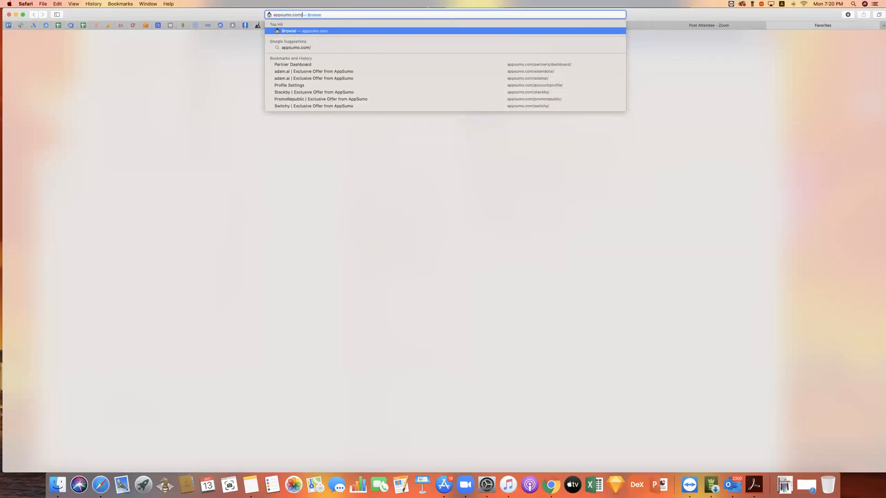
key(Return)
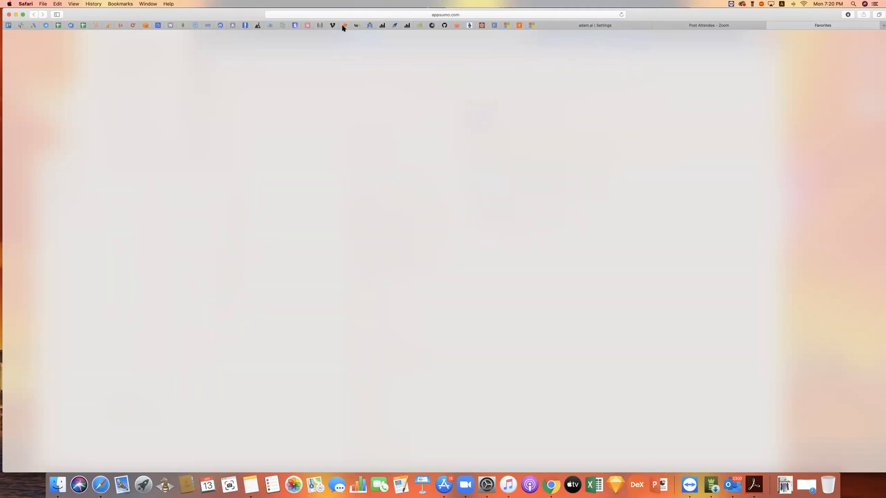
scroll(607, 327, down, 6)
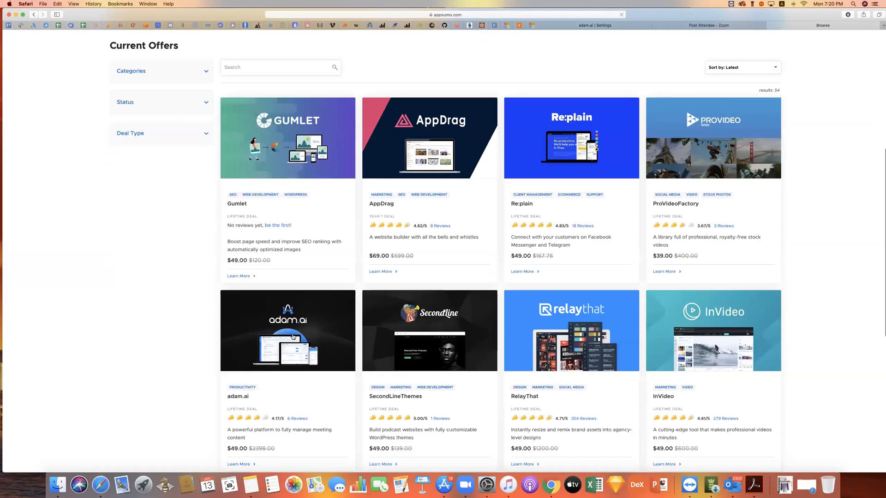
click(292, 336)
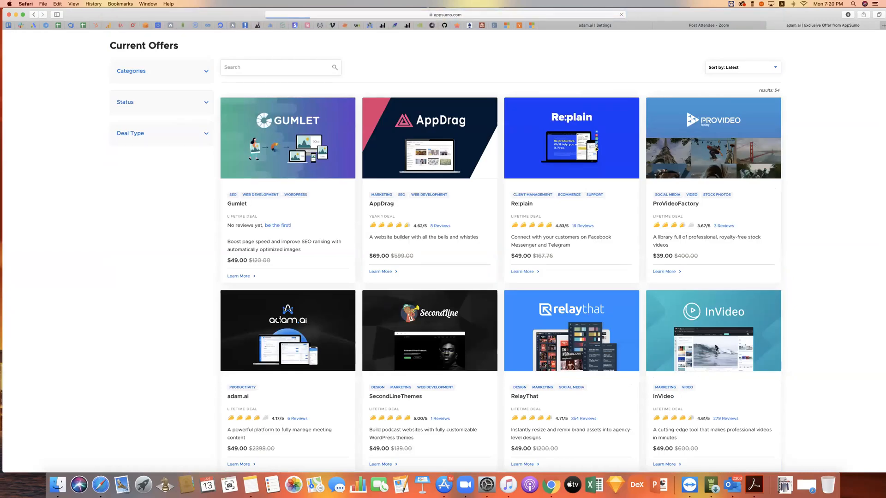
- Examine the adam.ai offer page, focusing on the deal terms and the Single and Double plans under Plans and Features
scroll(262, 275, down, 1)
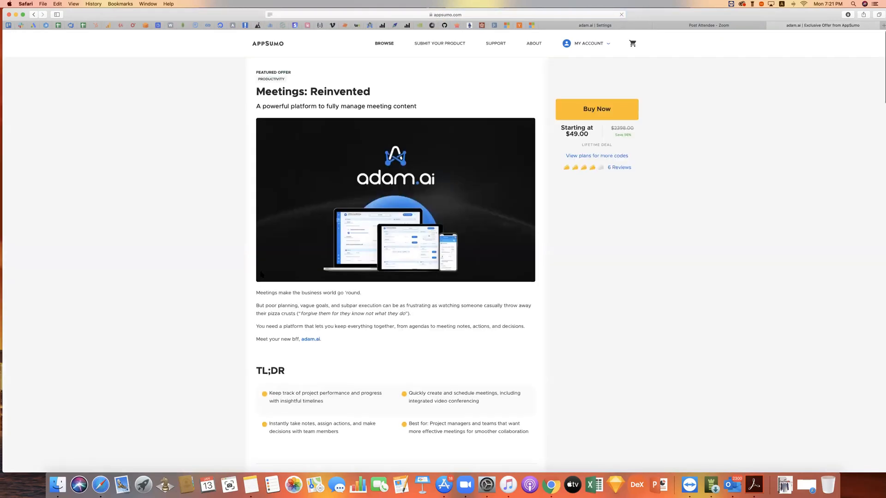
scroll(262, 275, down, 20)
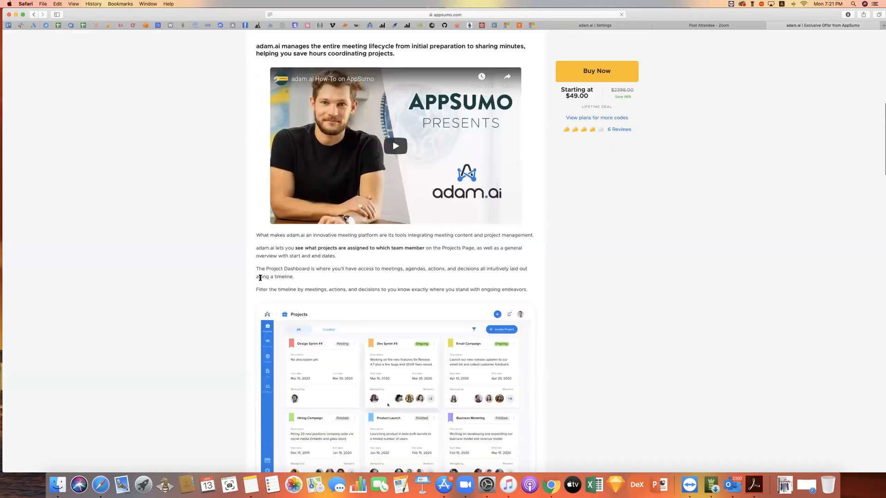
scroll(259, 281, down, 20)
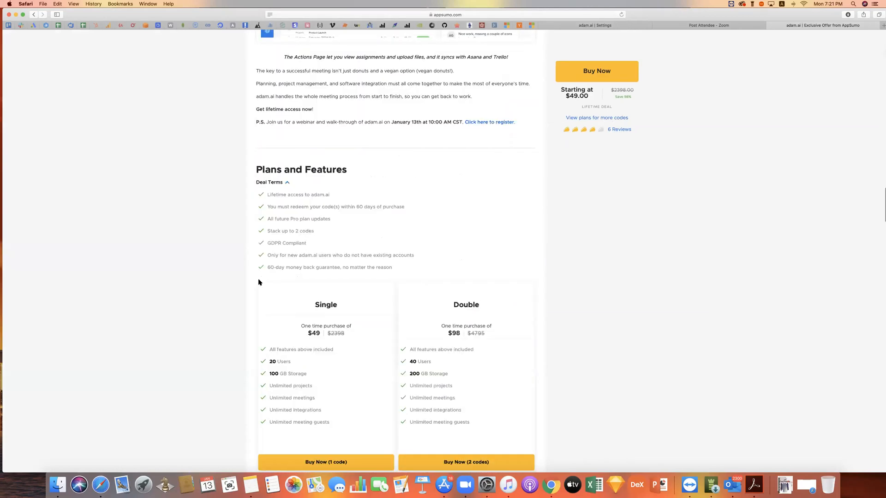
scroll(277, 279, down, 3)
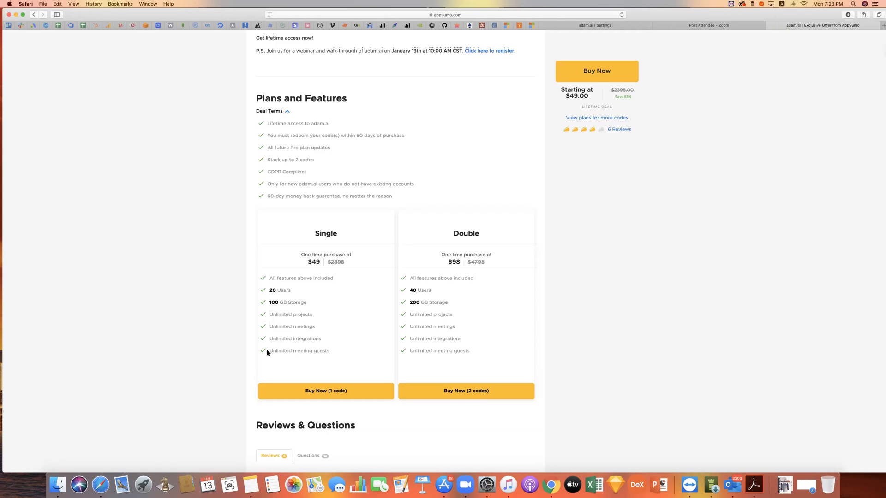
scroll(268, 353, down, 2)
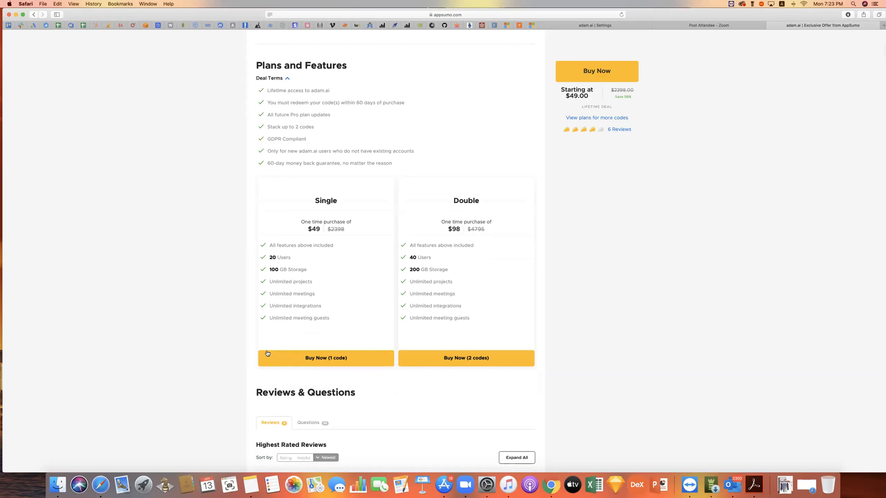
scroll(268, 354, down, 1)
scroll(267, 353, up, 2)
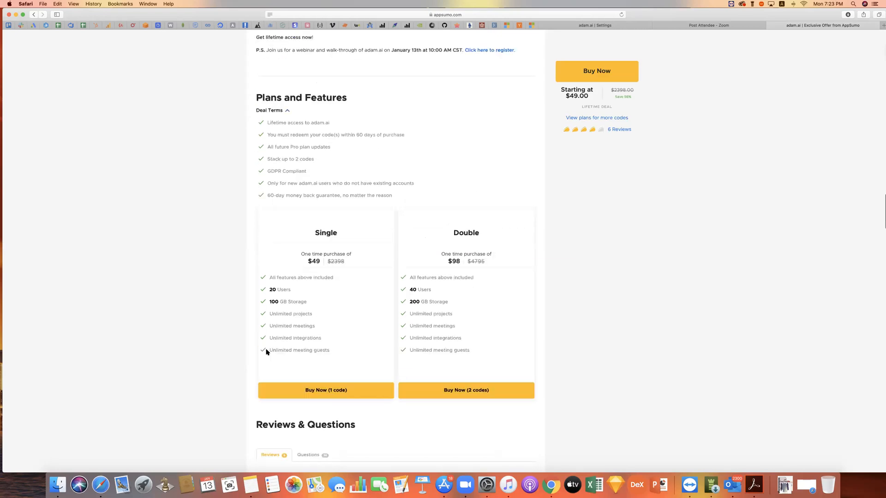
scroll(227, 340, down, 5)
scroll(226, 339, up, 12)
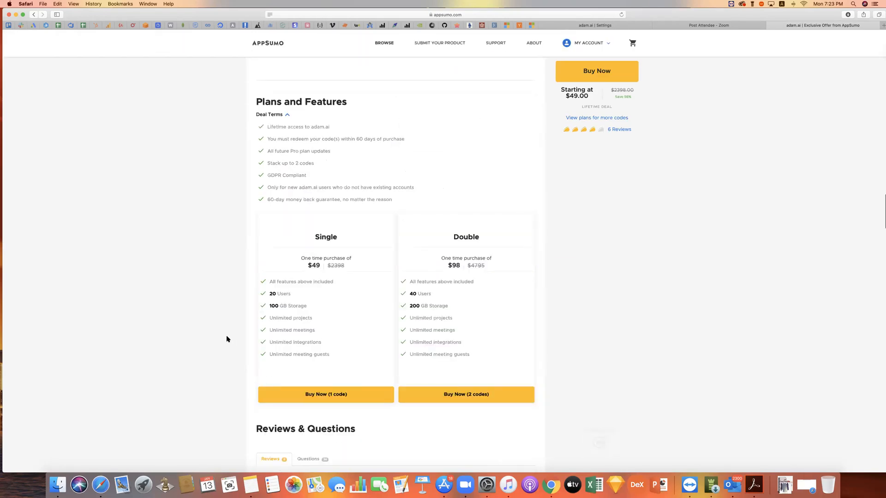
scroll(228, 339, down, 7)
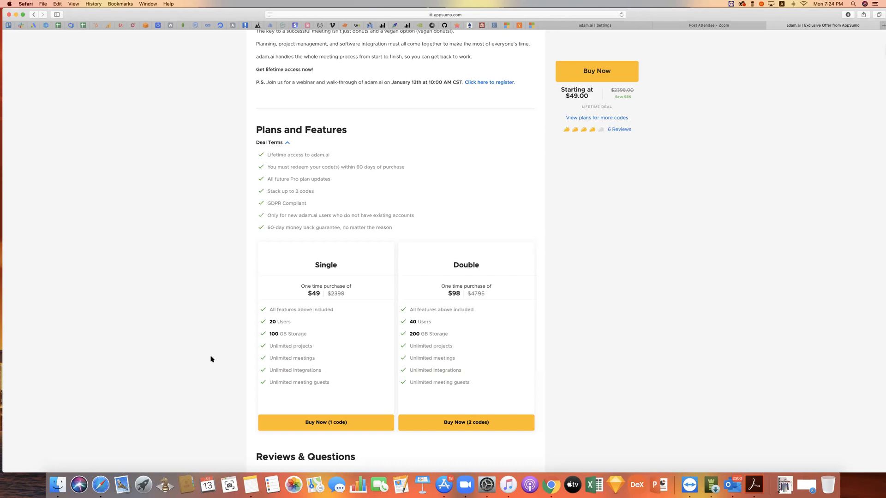
scroll(264, 369, down, 3)
scroll(265, 370, down, 3)
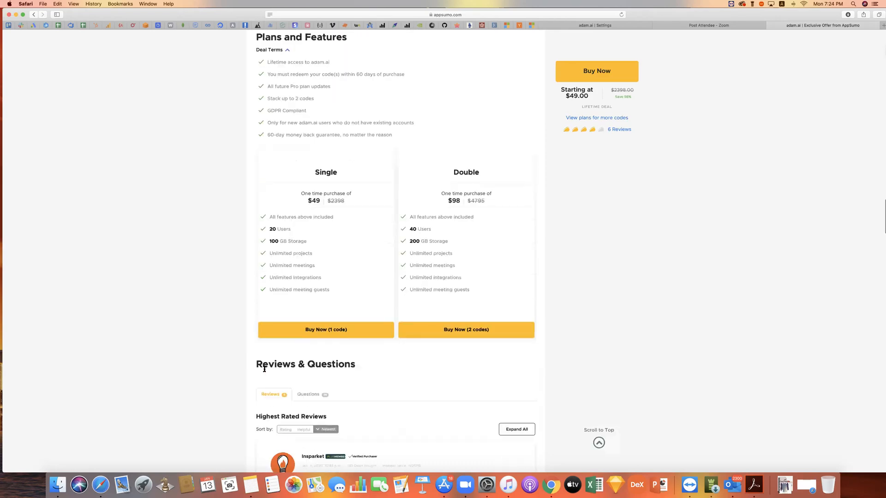